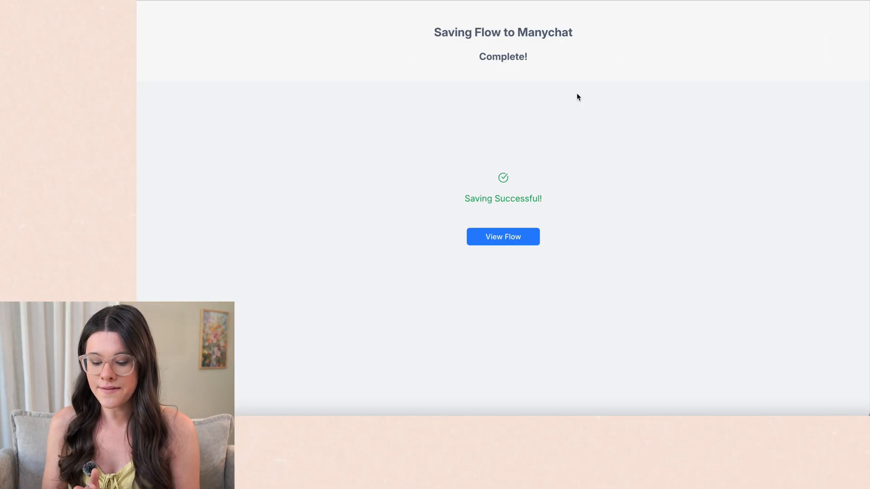
View the saved Flodesk email-collection flow in the flow builder
left_click(507, 244)
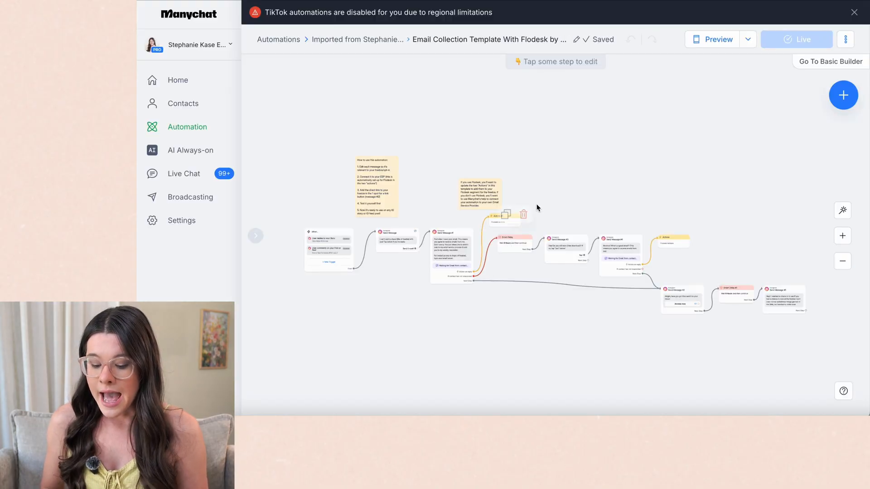
Zoom in on the imported flow to see the triggers and first messages
left_click(843, 236)
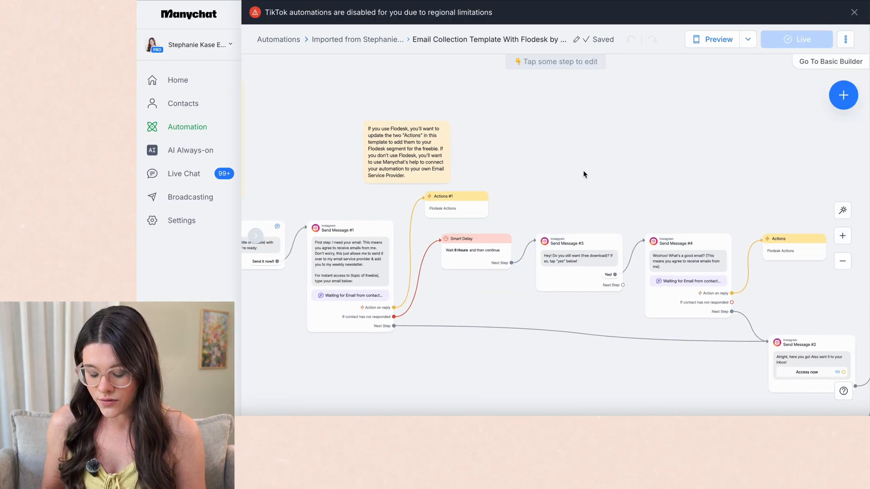
scroll(583, 171, "left", 5)
scroll(512, 146, "up", 3)
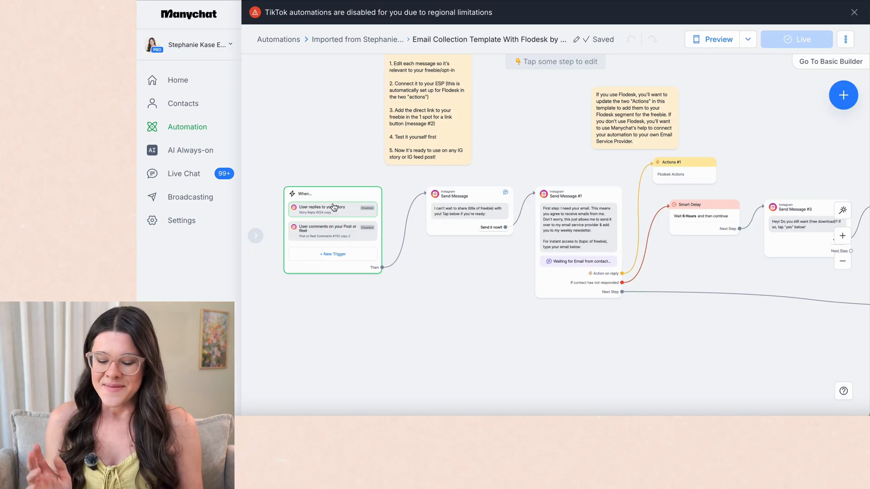
left_click(467, 200)
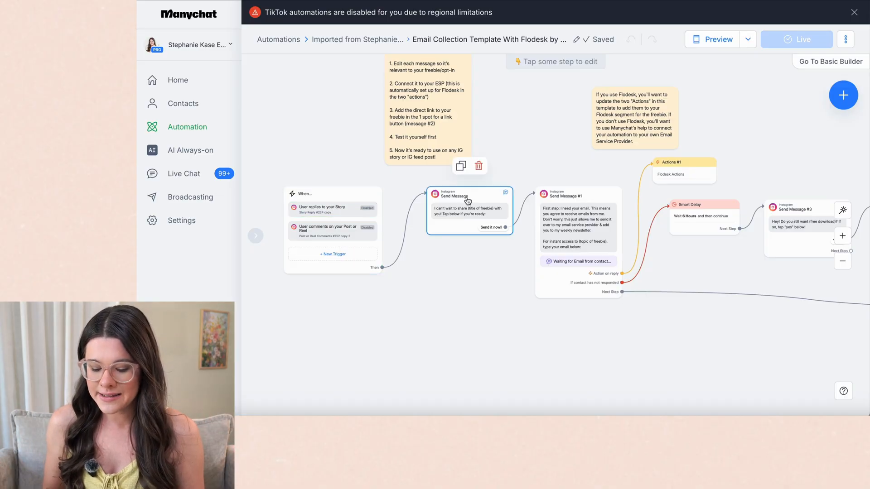
left_click(470, 201)
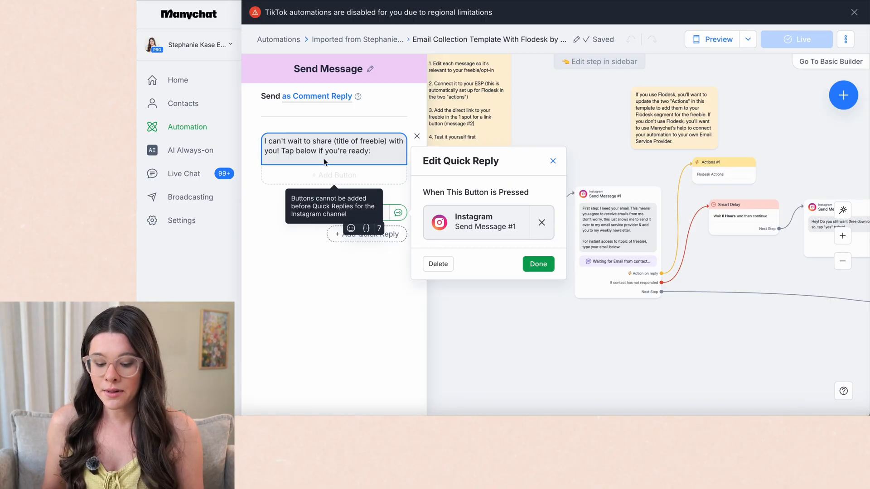
left_click(403, 257)
type("Send it now!!")
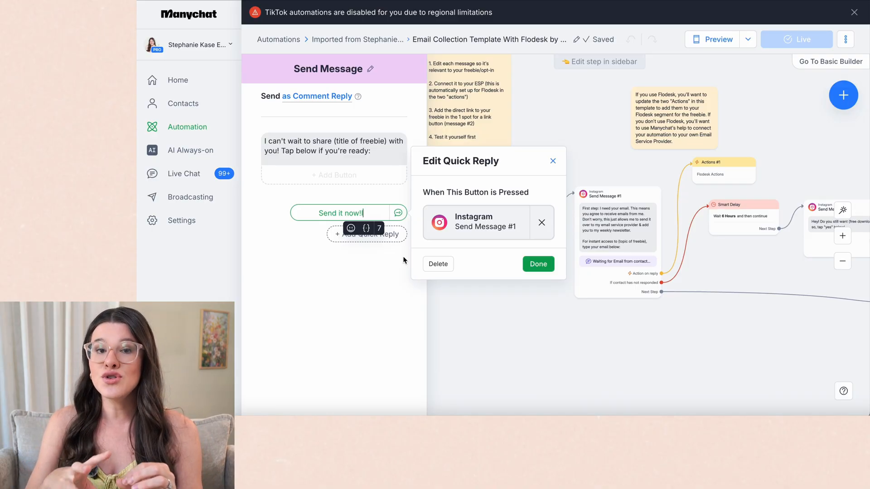
left_click(584, 131)
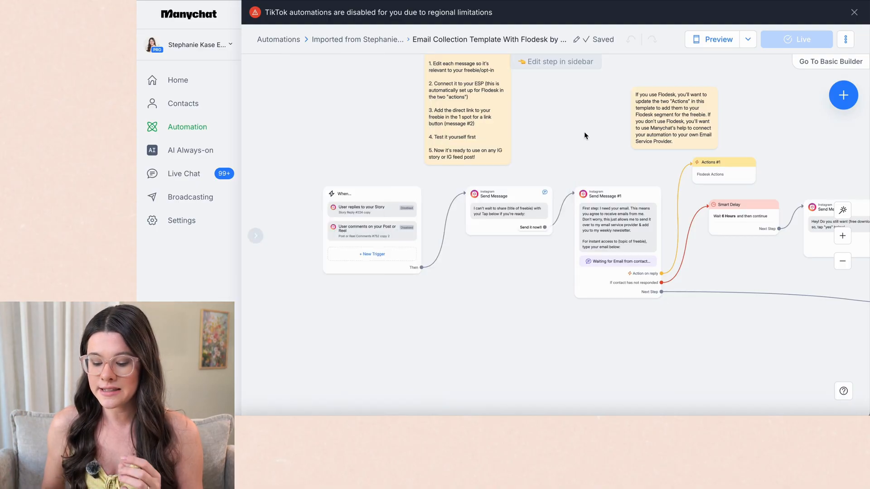
left_click_drag(584, 132, 445, 119)
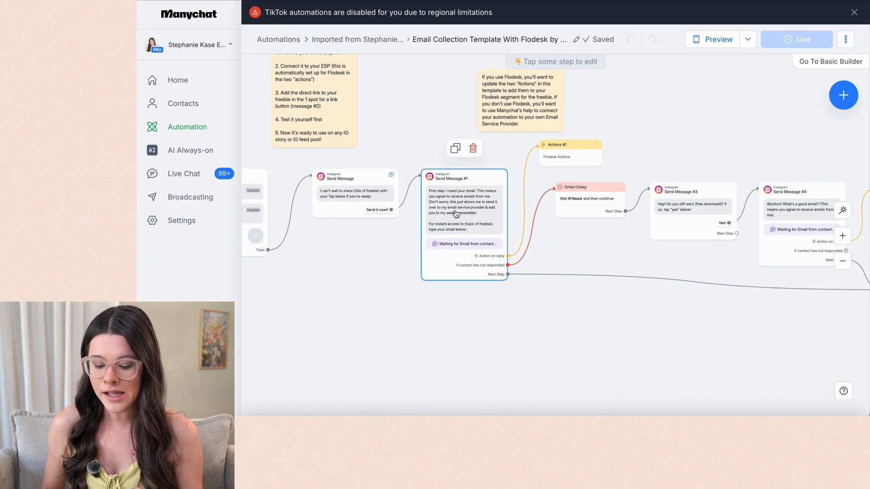
left_click(468, 212)
left_click(391, 165)
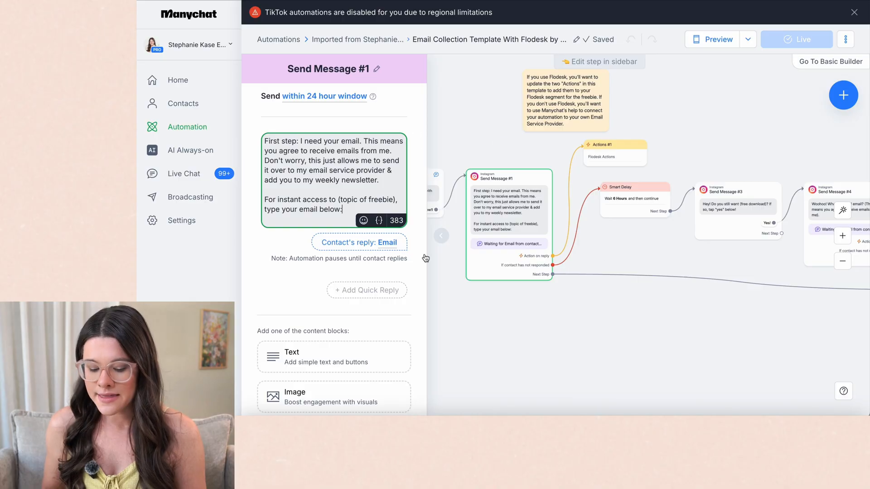
mouse_move(334, 176)
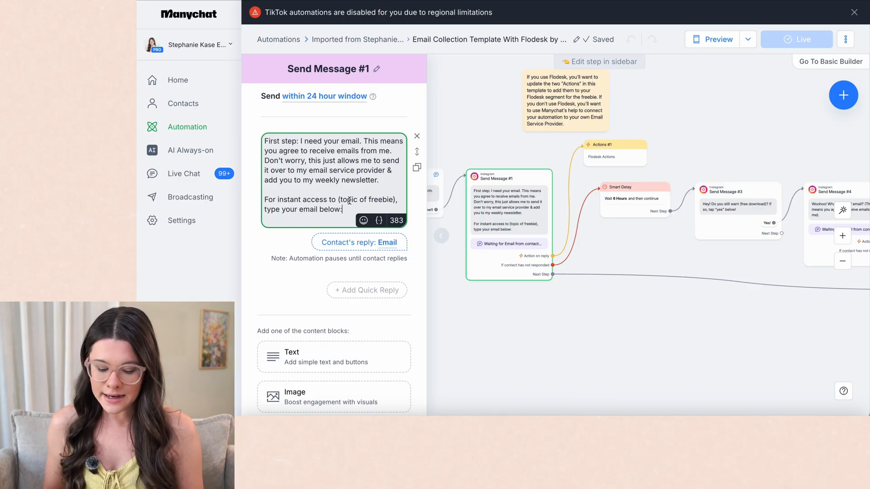
Close the message editor and center the canvas on Send Message #1
left_click(572, 234)
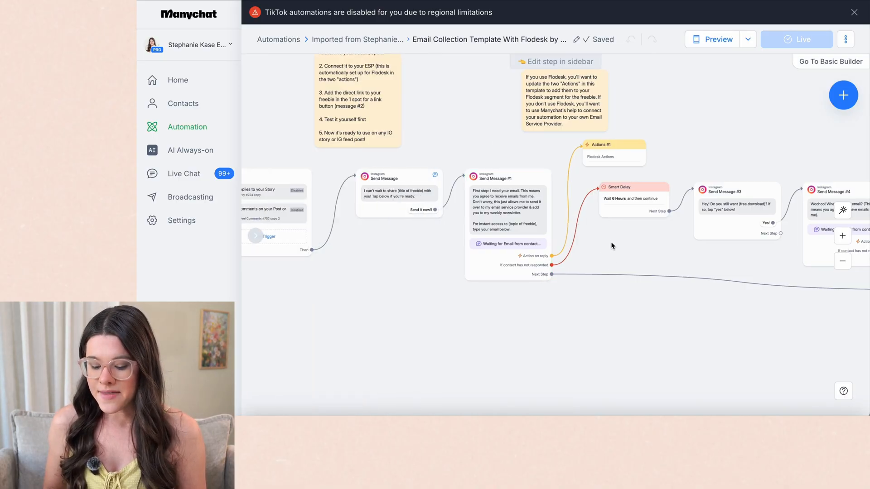
left_click_drag(604, 242, 524, 203)
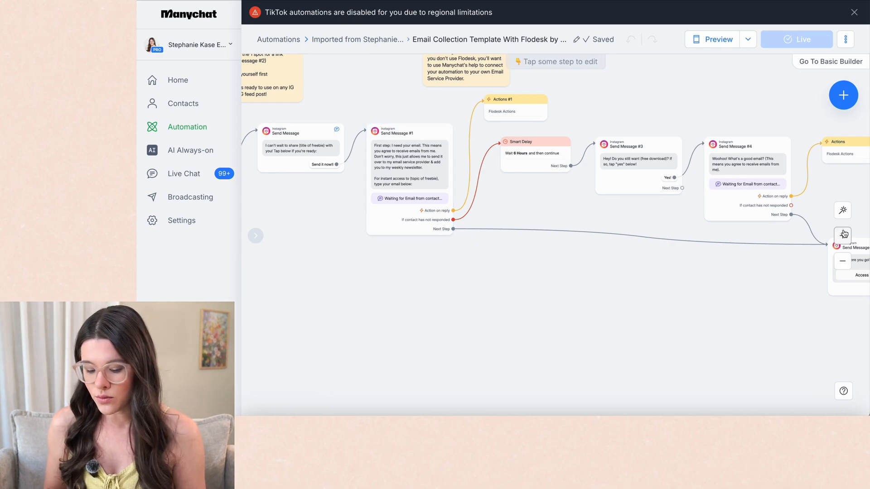
scroll(527, 230, "up", 5)
left_click_drag(528, 230, 653, 286)
left_click(435, 211)
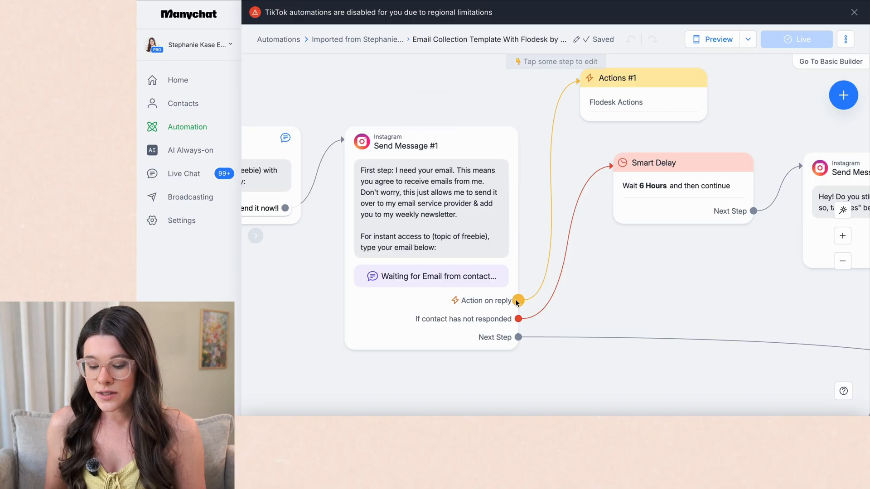
Bring up the Actions #1 step settings with its Flodesk 'Submit data to a form' action
left_click(640, 113)
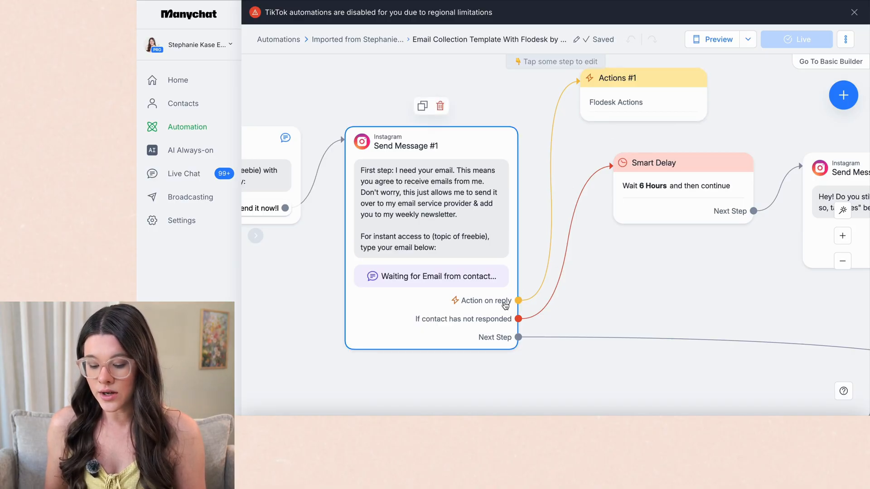
left_click_drag(619, 104, 568, 176)
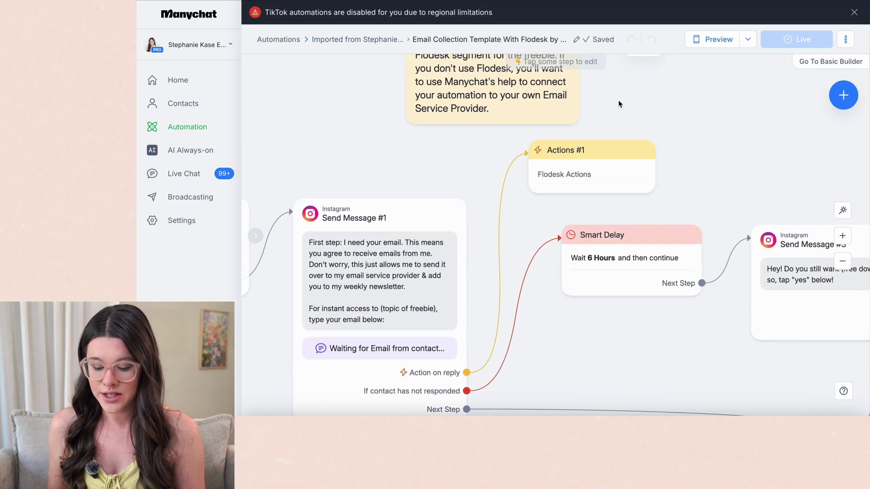
left_click(567, 175)
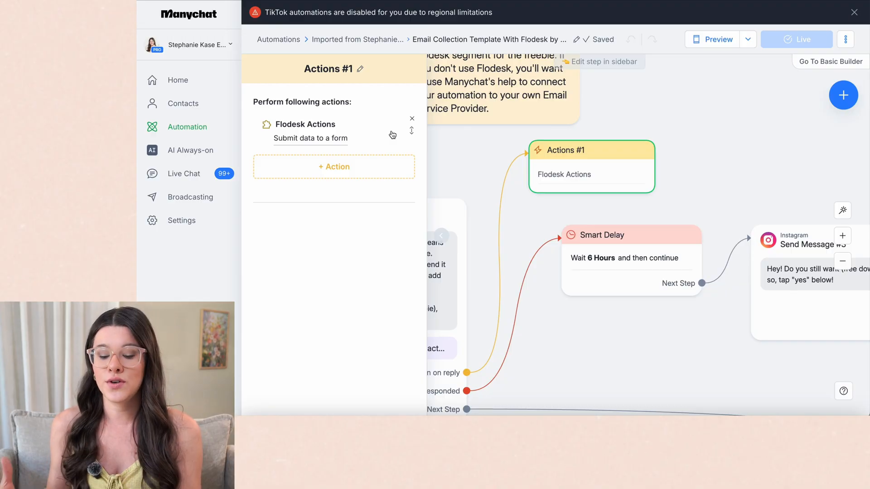
left_click(327, 139)
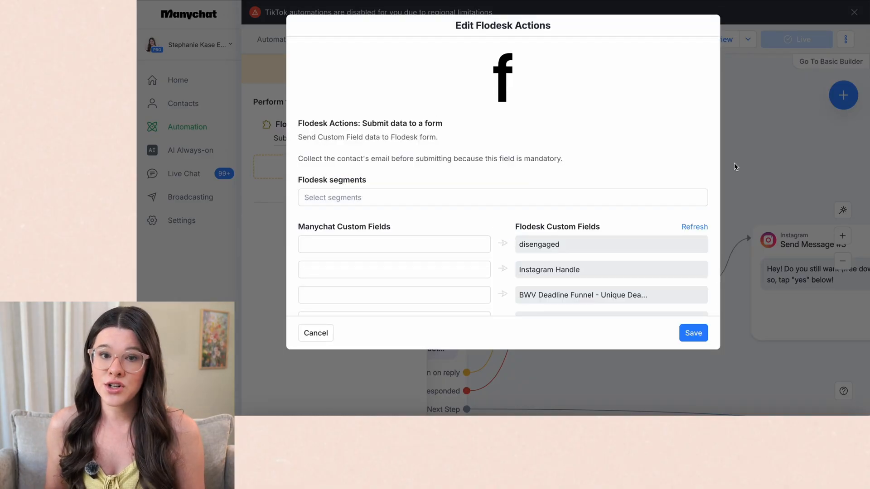
left_click(754, 163)
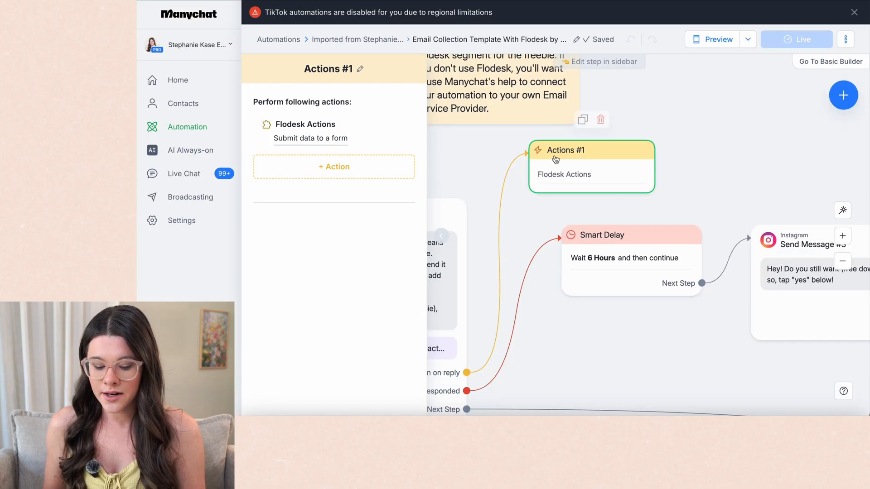
left_click(340, 169)
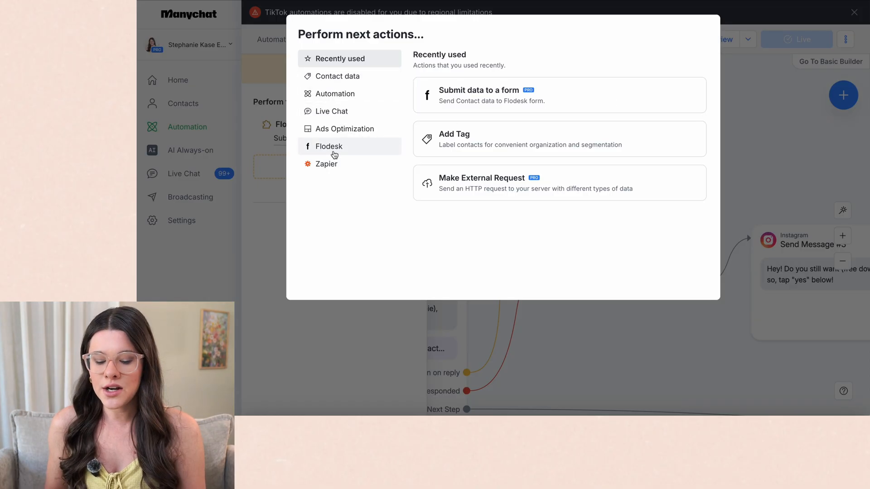
left_click(326, 164)
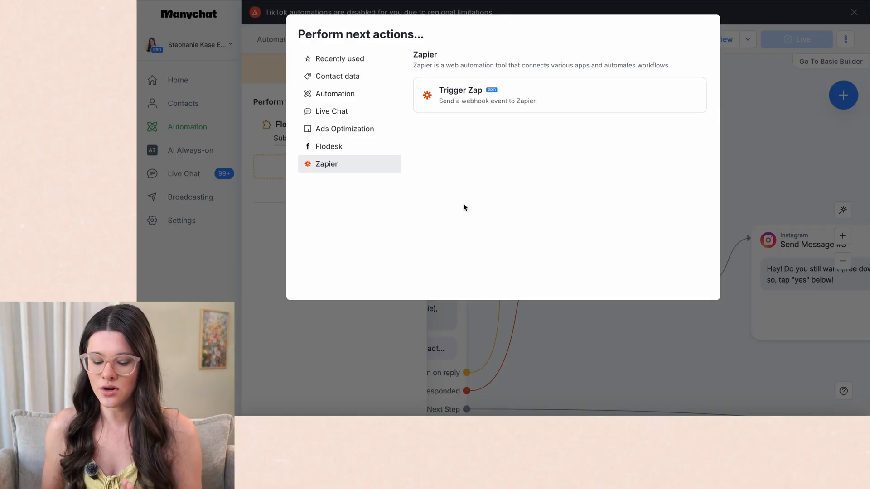
left_click(482, 331)
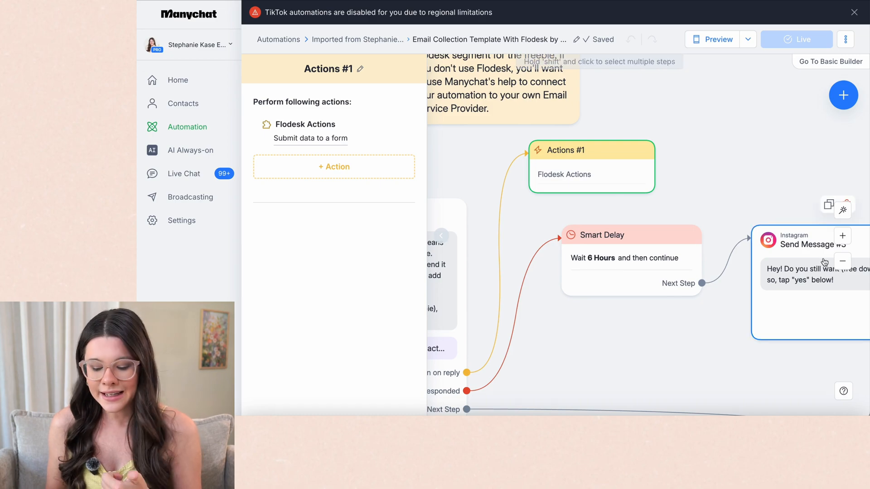
scroll(676, 213, "down", 3)
left_click_drag(675, 213, 670, 174)
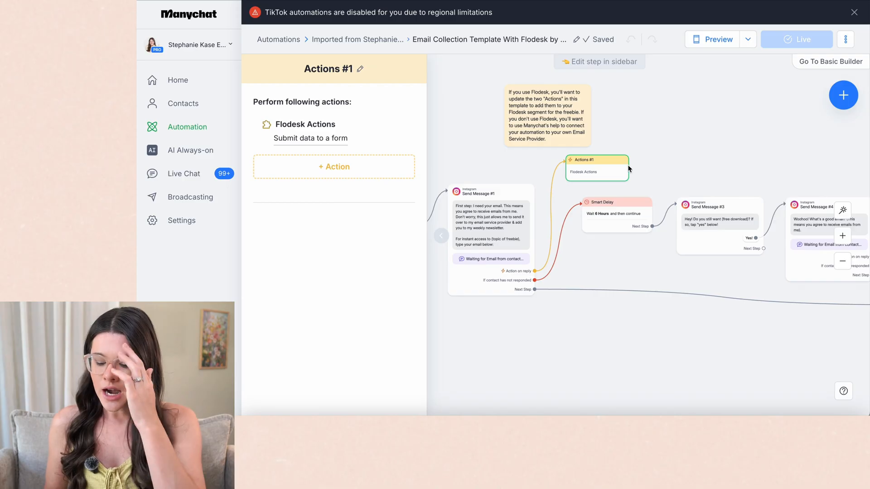
mouse_move(334, 131)
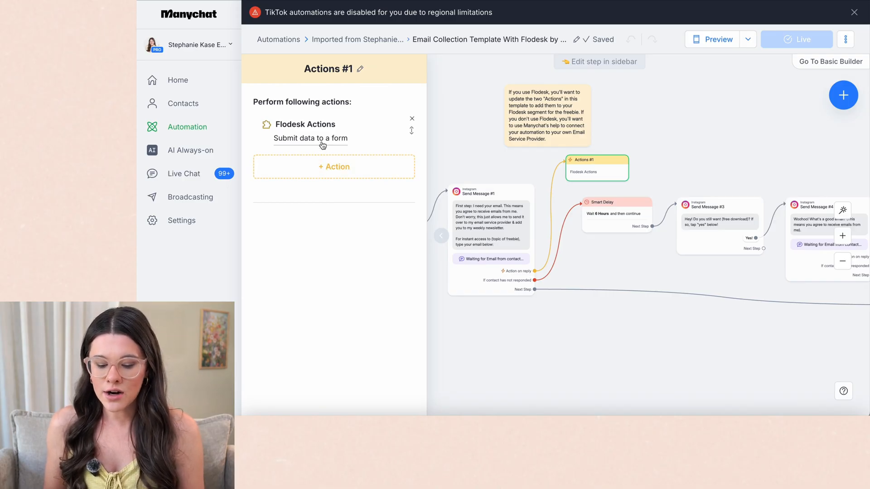
mouse_move(306, 130)
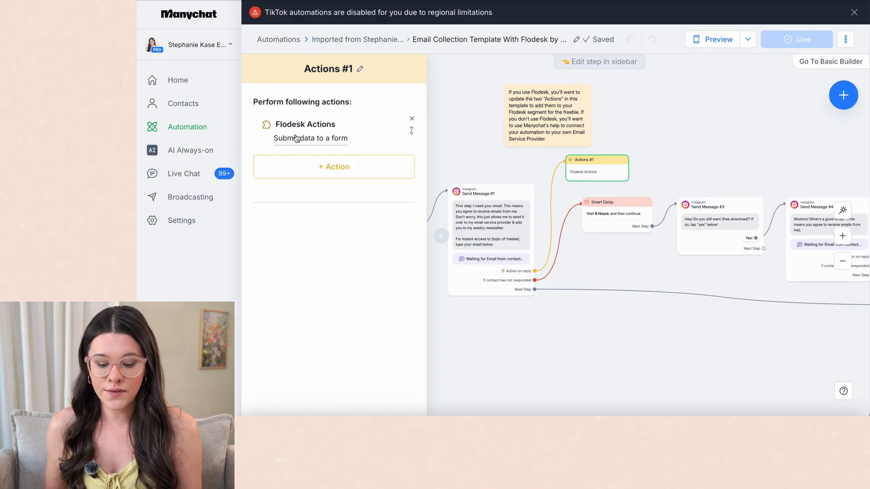
left_click(306, 139)
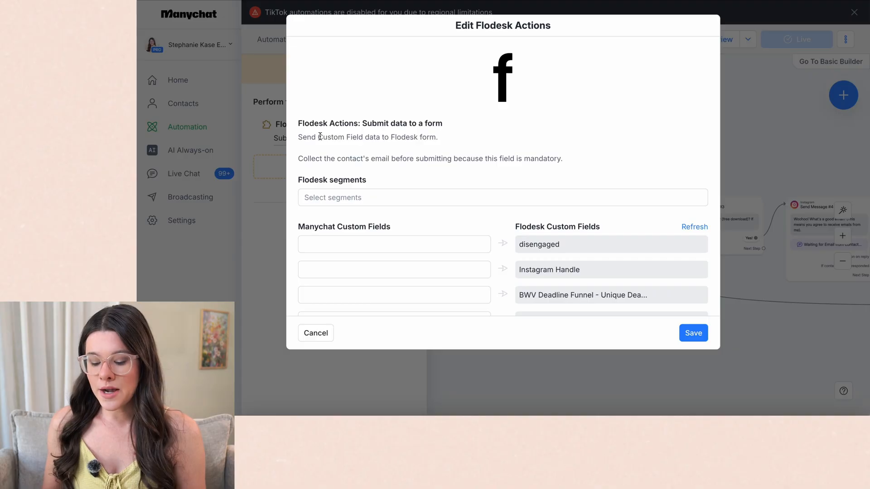
Add the 'Manychat: 2025-9-9 YouTube Video Black Friday' Flodesk segment to Actions #1 and save
left_click(317, 197)
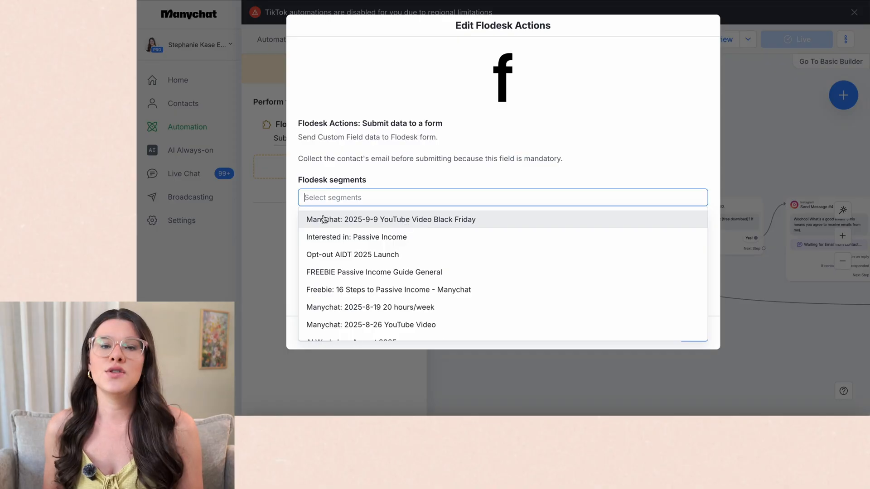
left_click(360, 220)
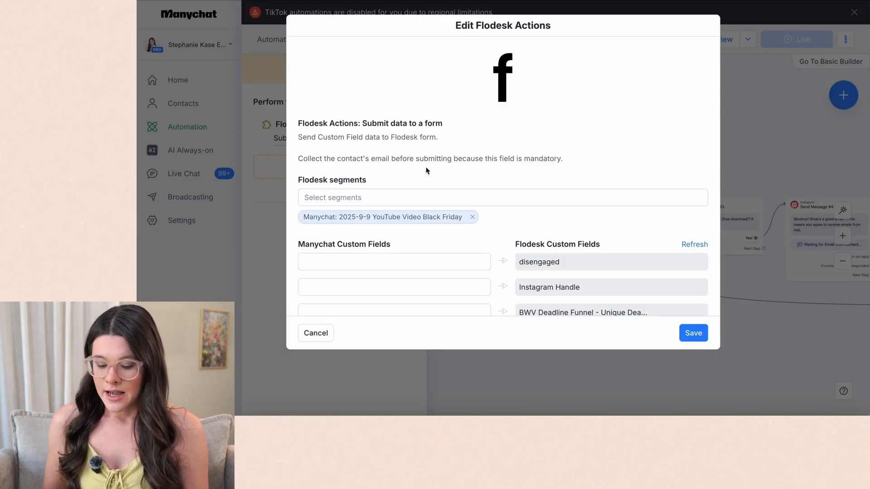
left_click(694, 333)
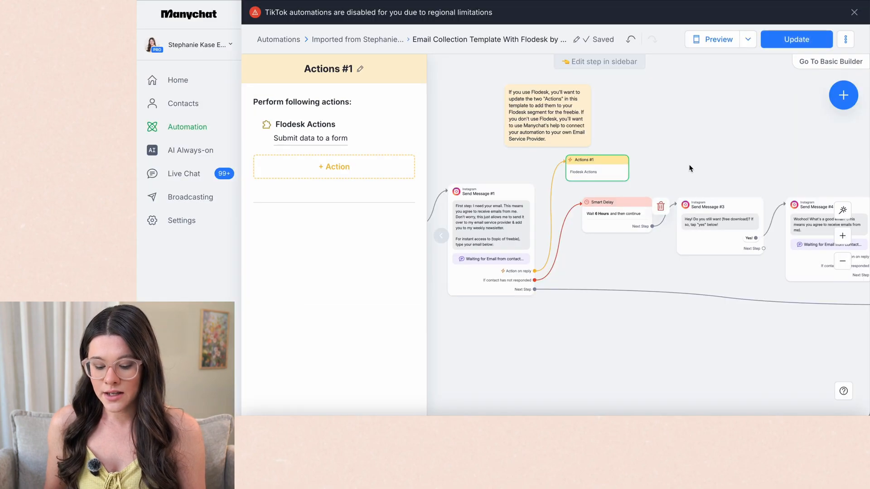
Close the Actions #1 panel and select Send Message #1 on the canvas
left_click(712, 170)
left_click_drag(713, 171, 574, 102)
left_click(351, 157)
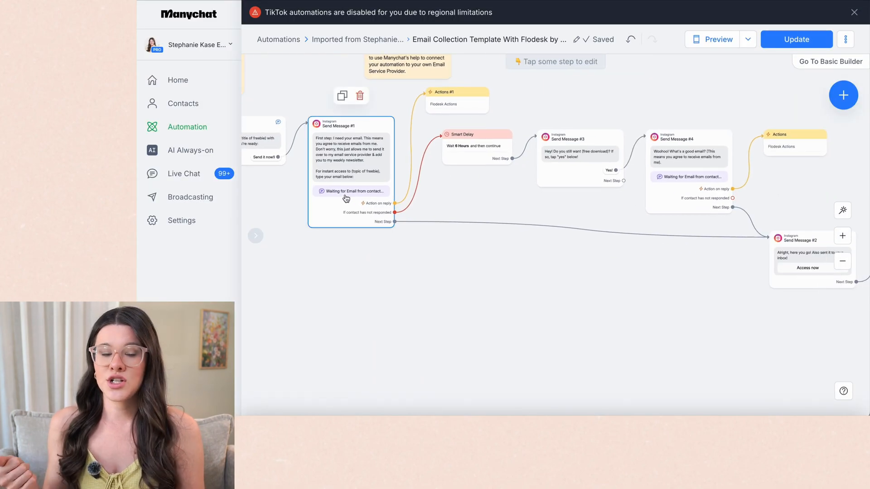
Review the saved Flodesk segment in Actions #1 and the available actions, then close the panel
left_click(452, 102)
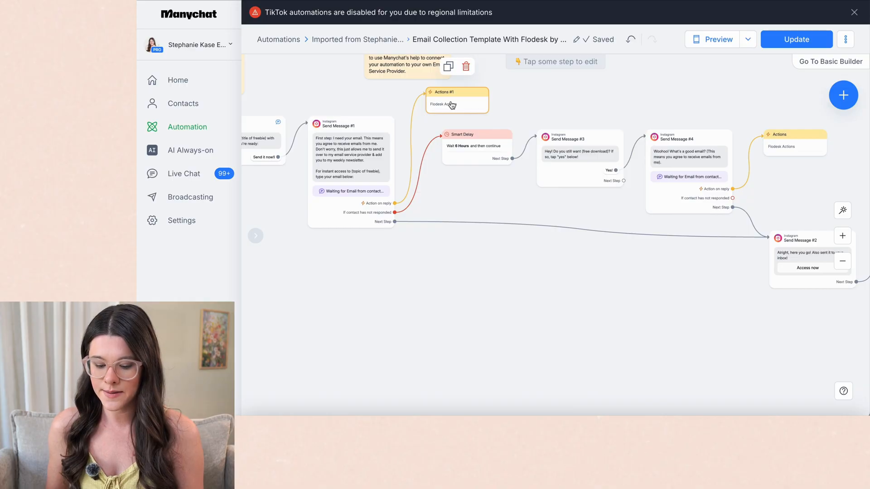
left_click(451, 104)
left_click(320, 136)
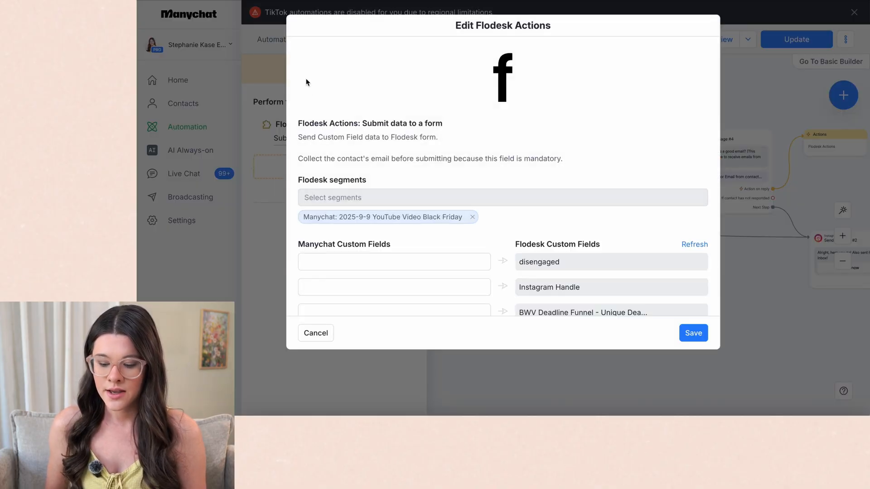
left_click(694, 39)
left_click(334, 167)
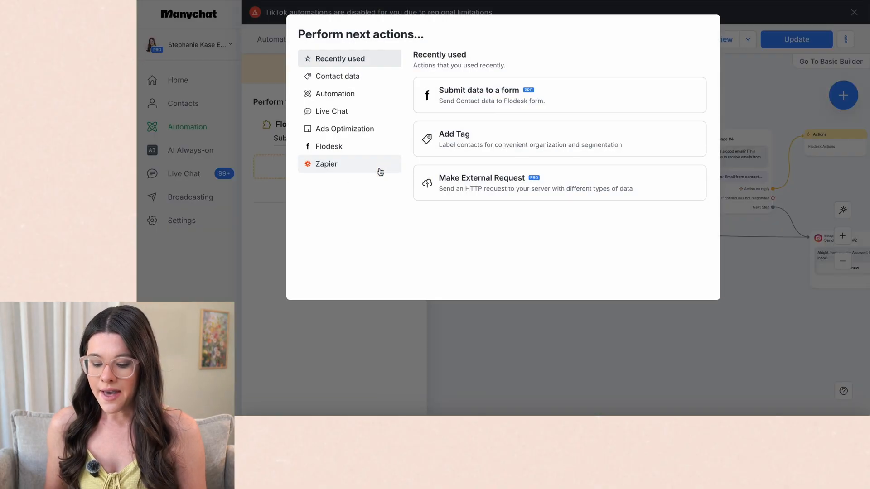
left_click(748, 64)
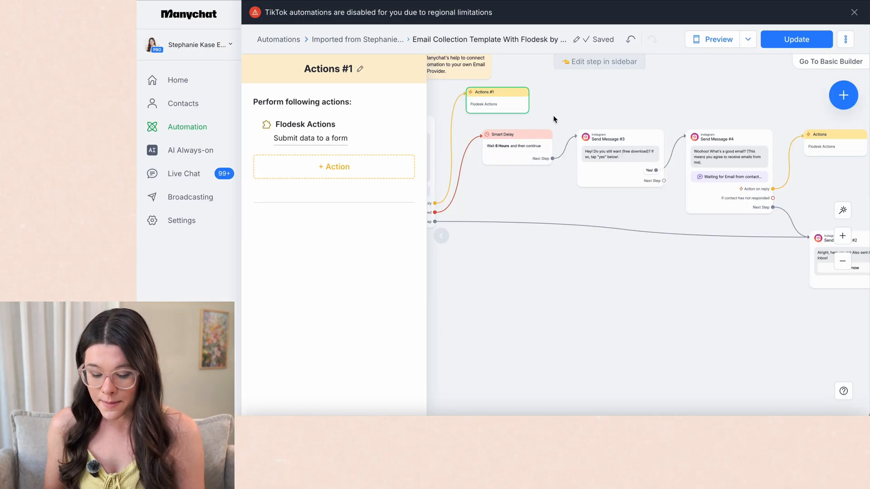
left_click_drag(791, 73, 642, 106)
left_click(587, 184)
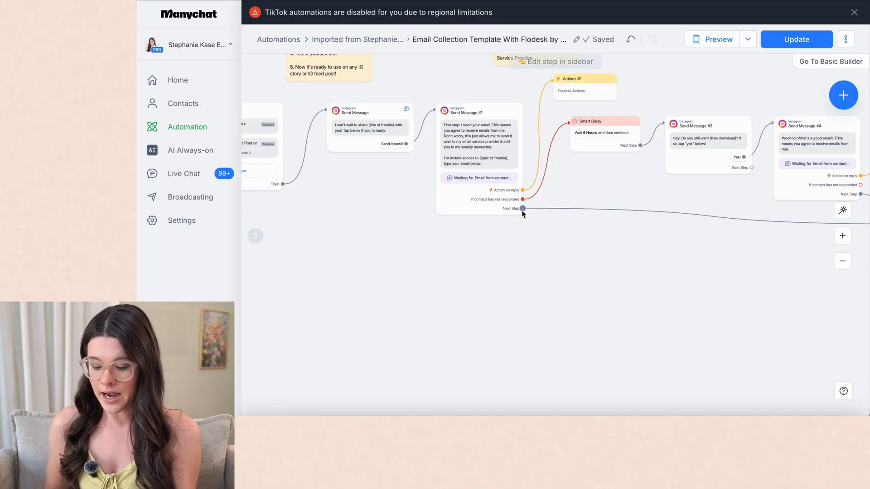
Zoom out to fit the flow, nudge Send Message #2 lower and bring up its message editor
left_click_drag(636, 284, 504, 294)
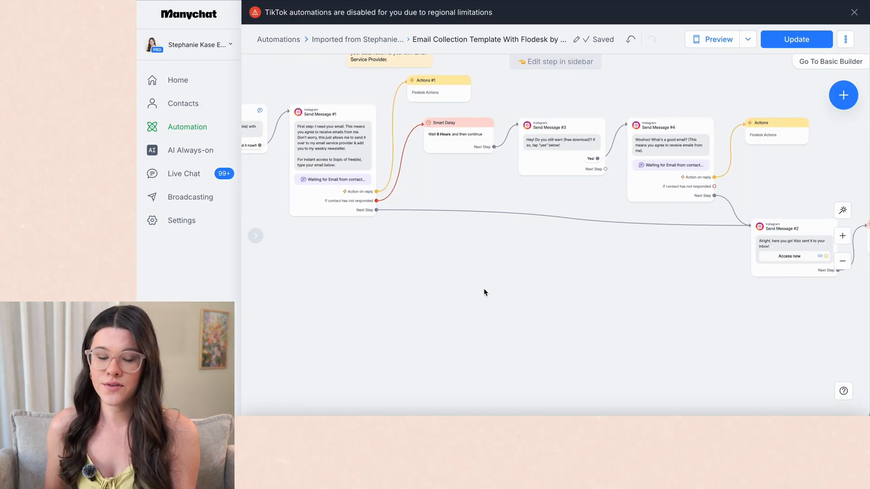
left_click(505, 293)
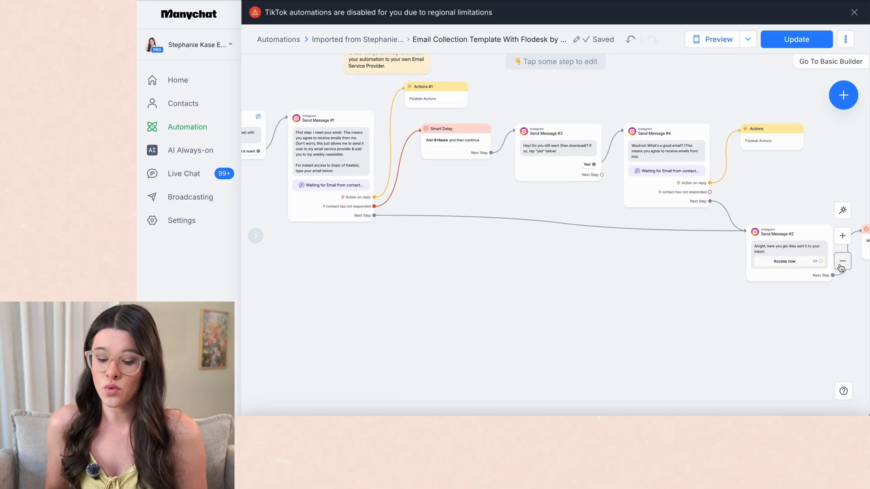
left_click(843, 210)
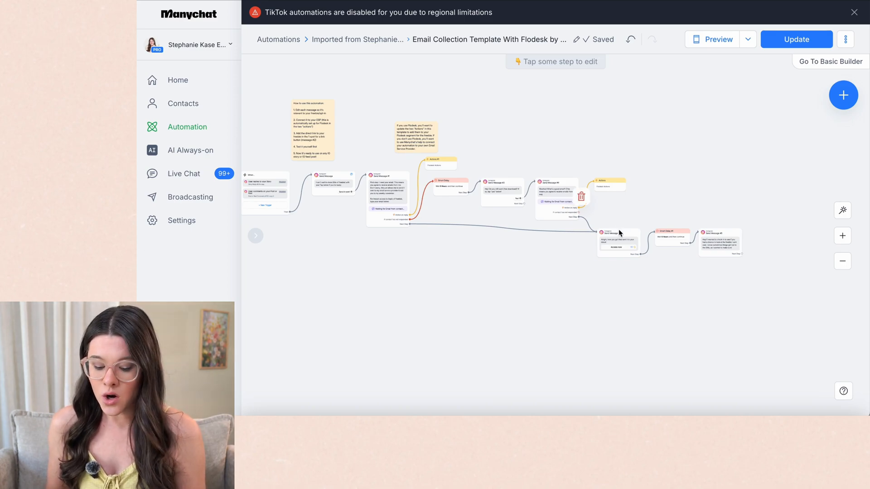
left_click_drag(619, 233, 620, 248)
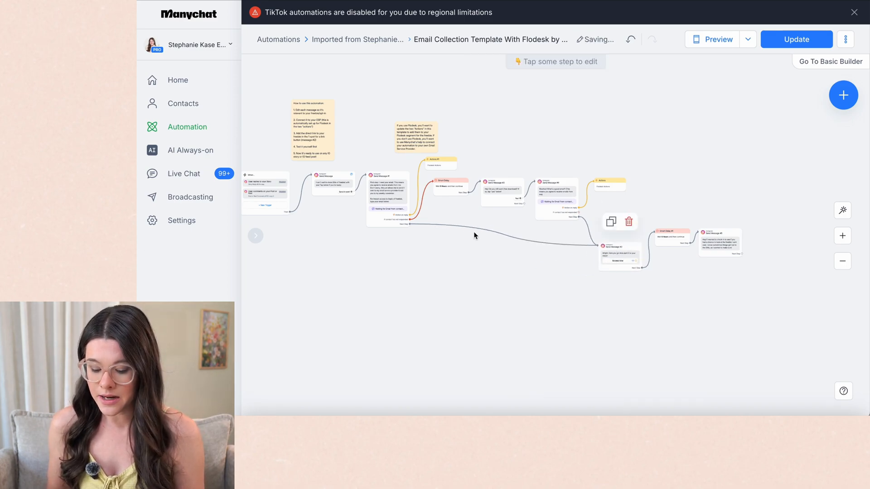
left_click(405, 224)
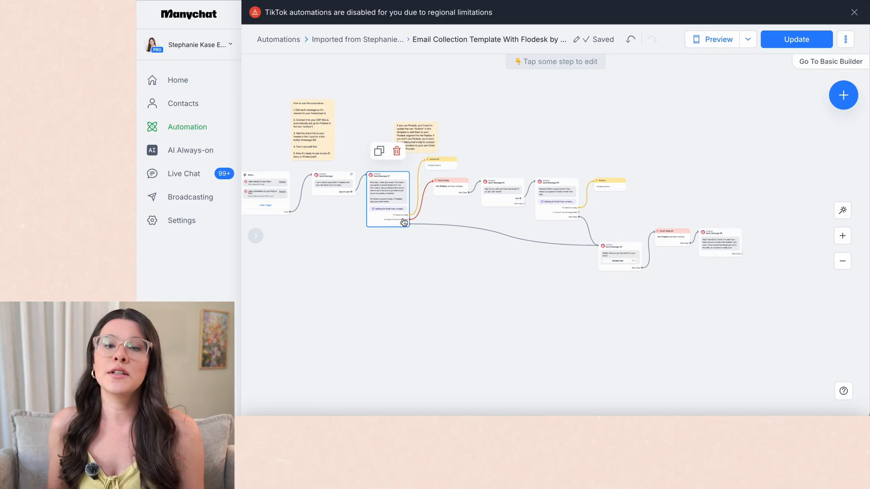
left_click(603, 250)
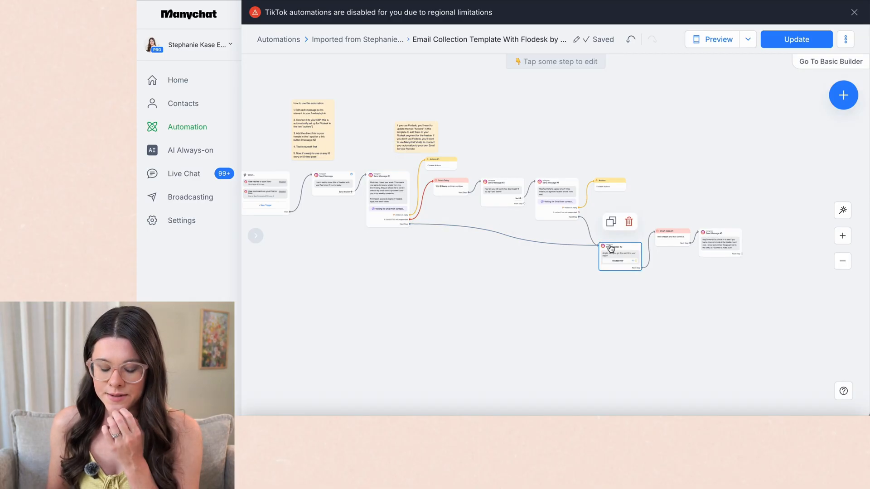
double_click(613, 250)
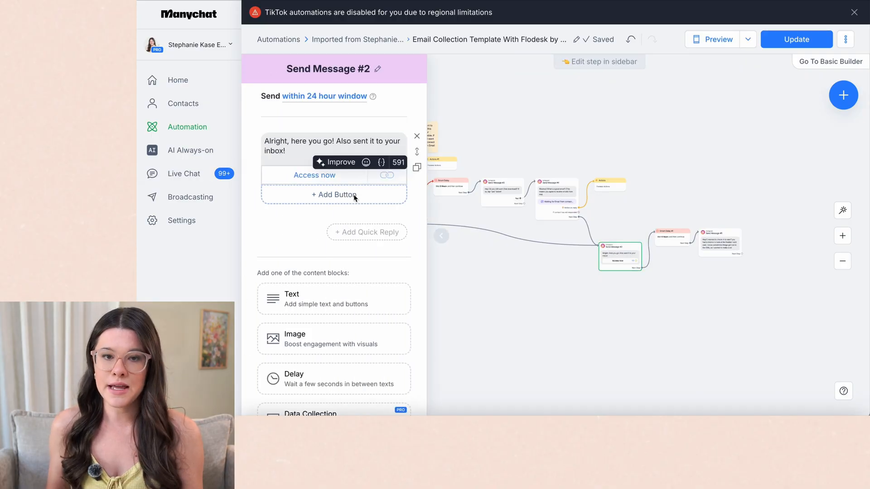
left_click(317, 145)
left_click(286, 178)
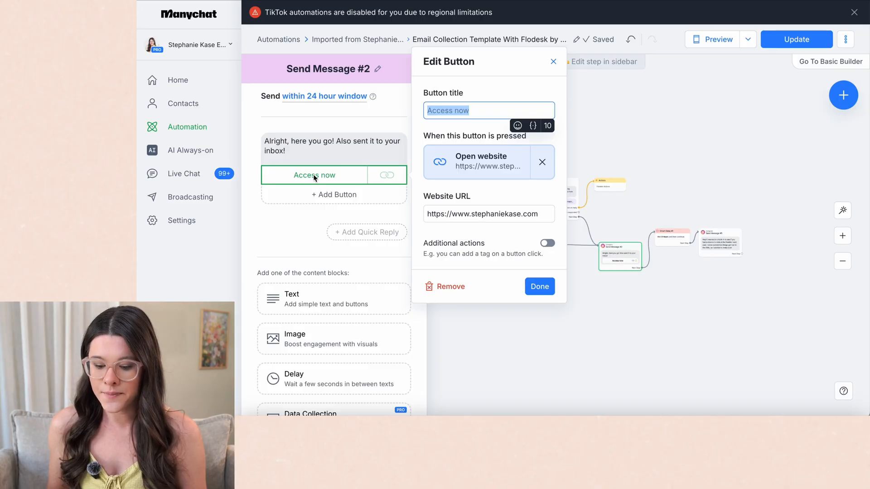
left_click_drag(446, 215, 540, 217)
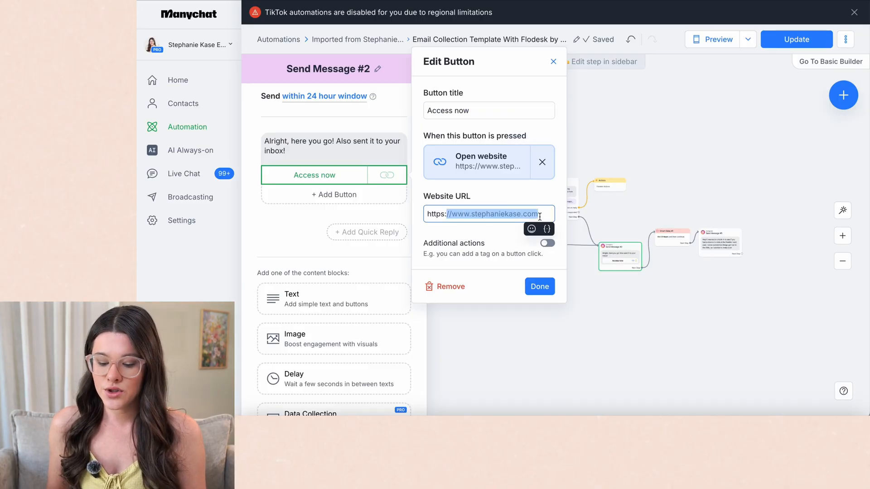
double_click(478, 110)
left_click(436, 111)
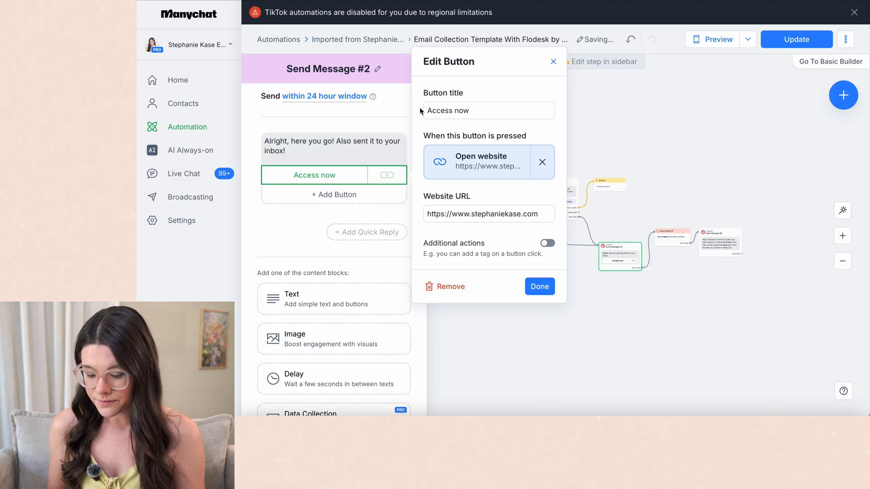
left_click(336, 143)
left_click(695, 203)
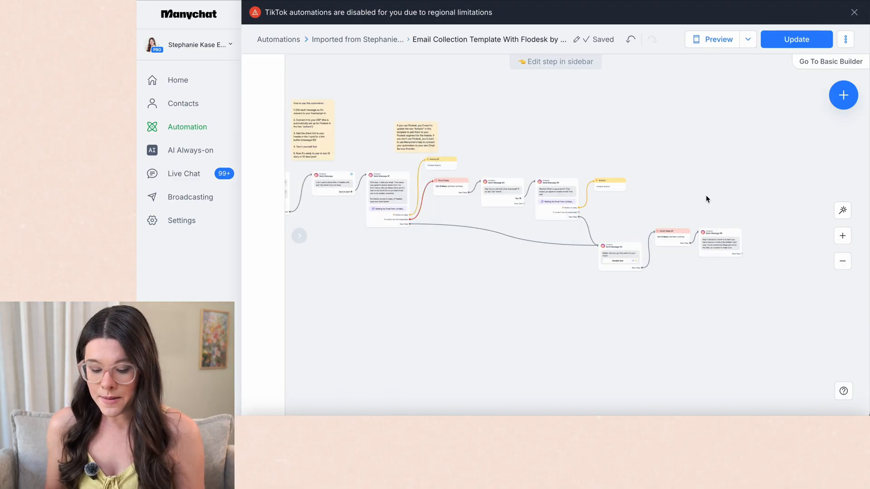
left_click(842, 236)
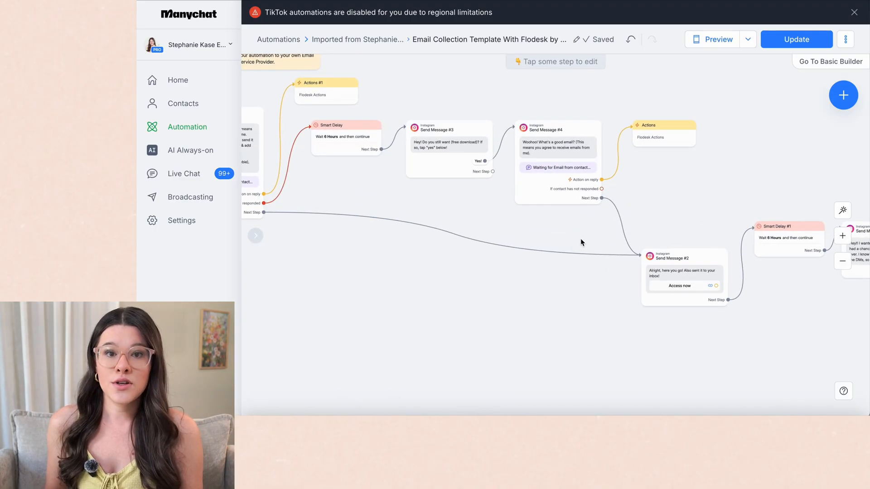
scroll(609, 251, "up", 3)
mouse_move(351, 179)
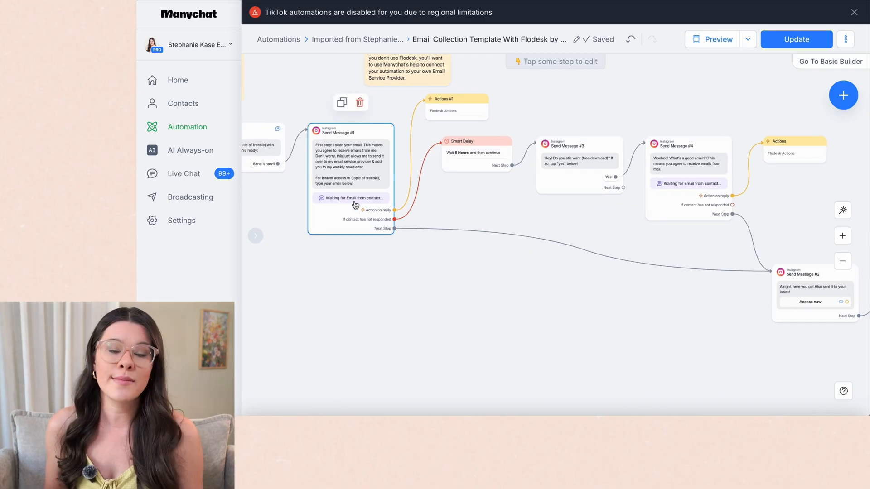
left_click(488, 164)
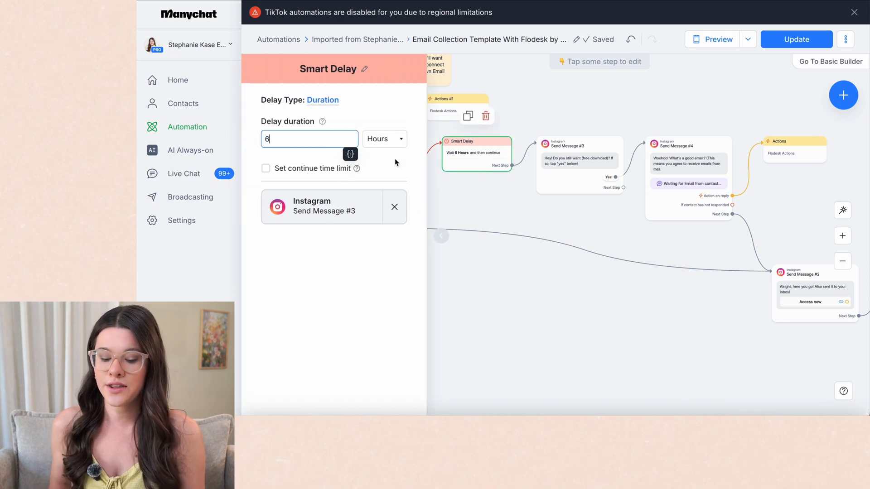
left_click(295, 141)
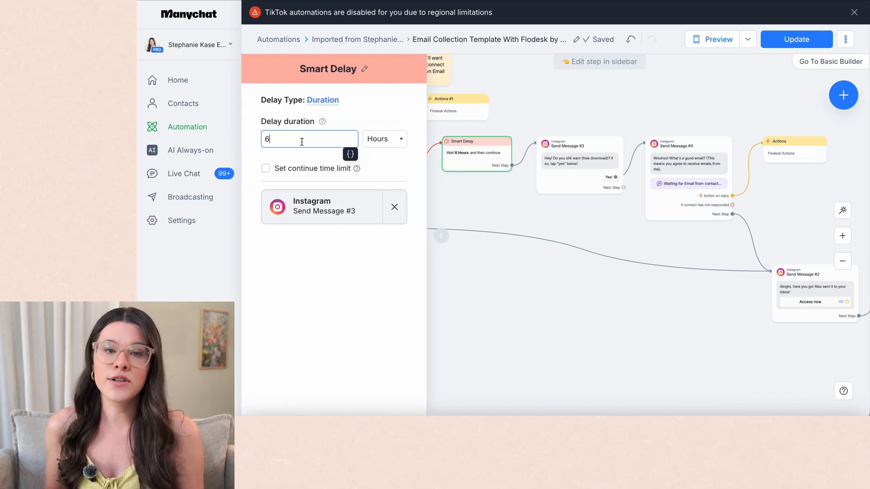
left_click(547, 202)
left_click_drag(567, 210, 483, 215)
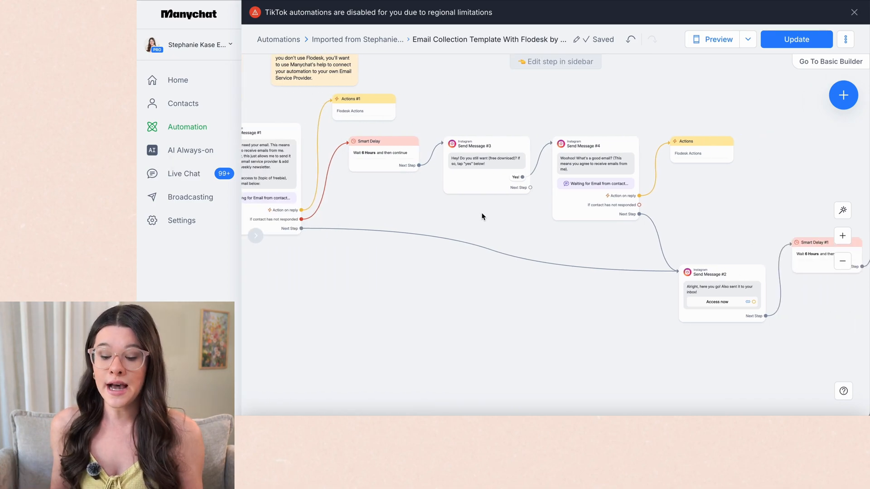
left_click(468, 166)
left_click(604, 159)
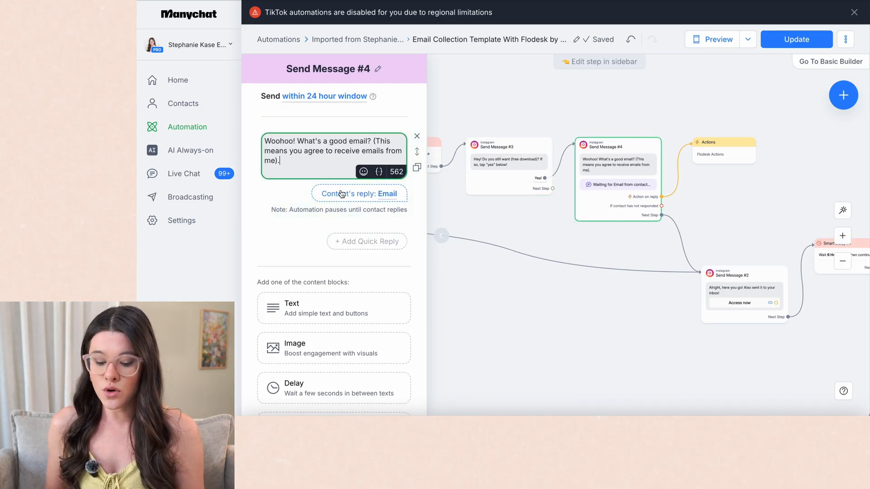
mouse_move(596, 178)
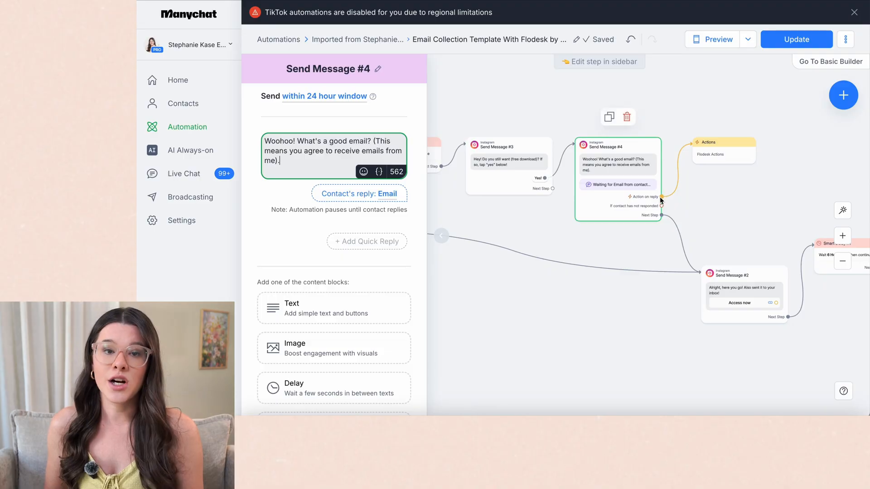
left_click(736, 149)
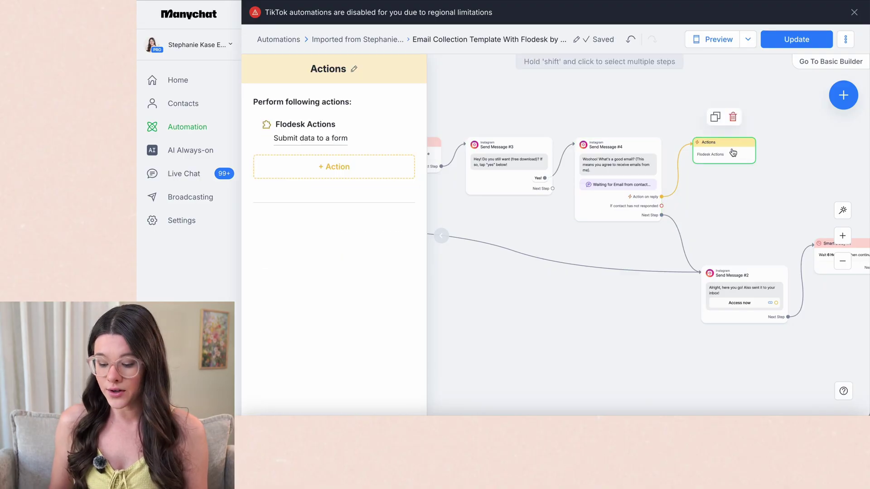
left_click(310, 138)
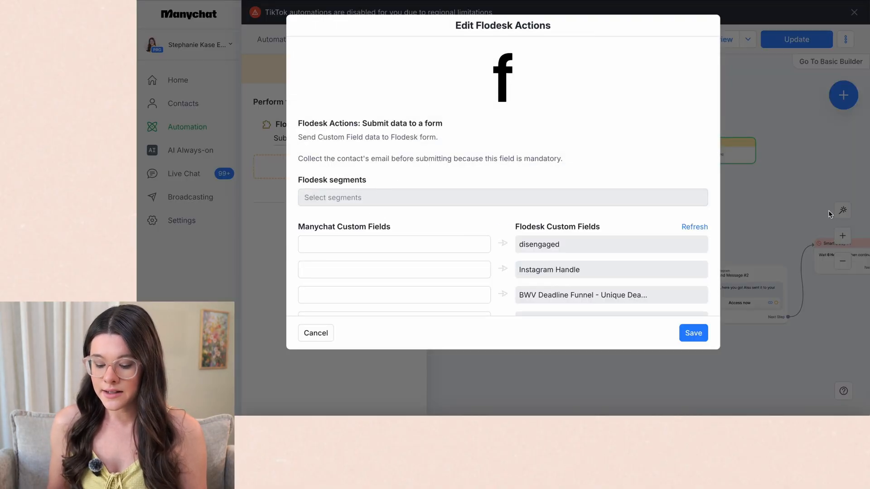
left_click(829, 211)
left_click_drag(721, 202, 581, 130)
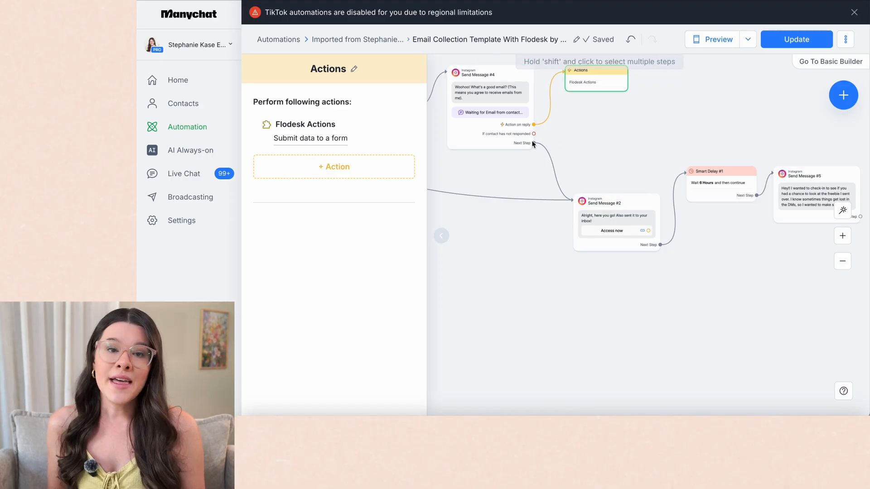
left_click(709, 254)
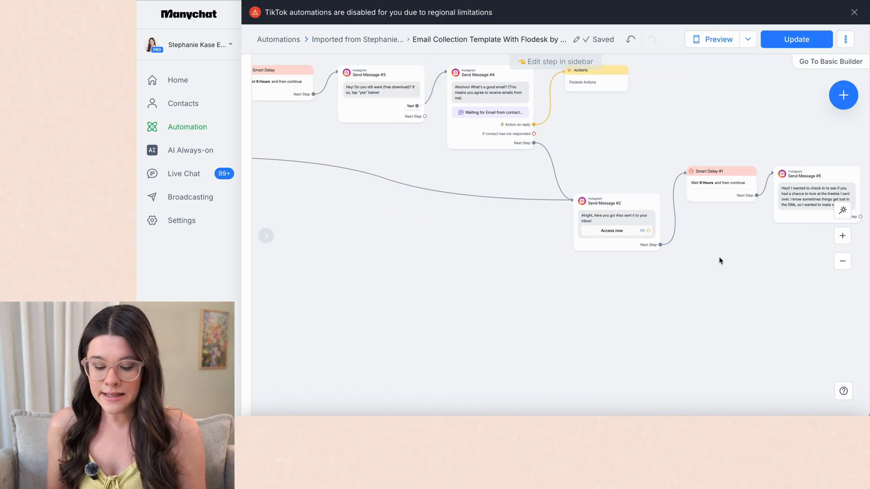
left_click_drag(721, 254, 494, 254)
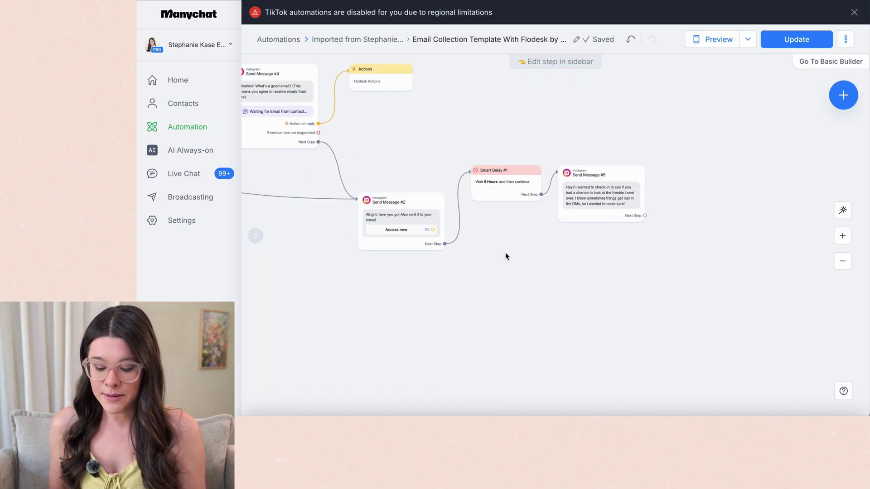
left_click(396, 210)
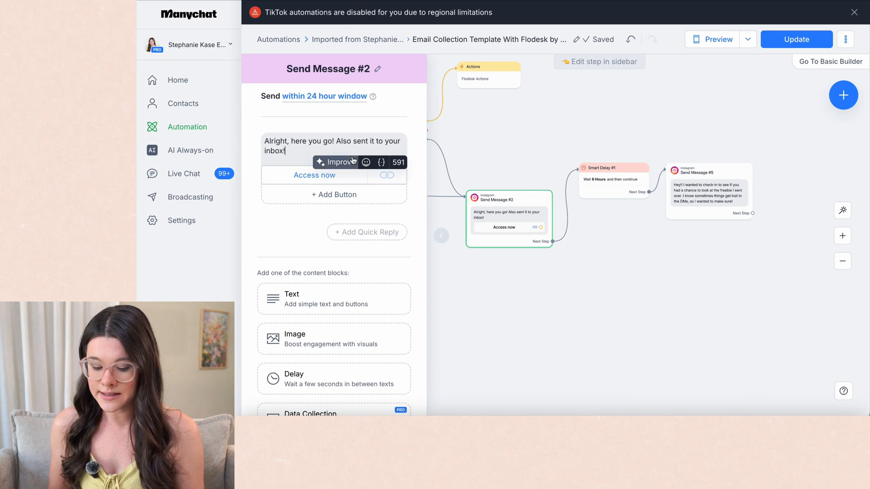
mouse_move(614, 181)
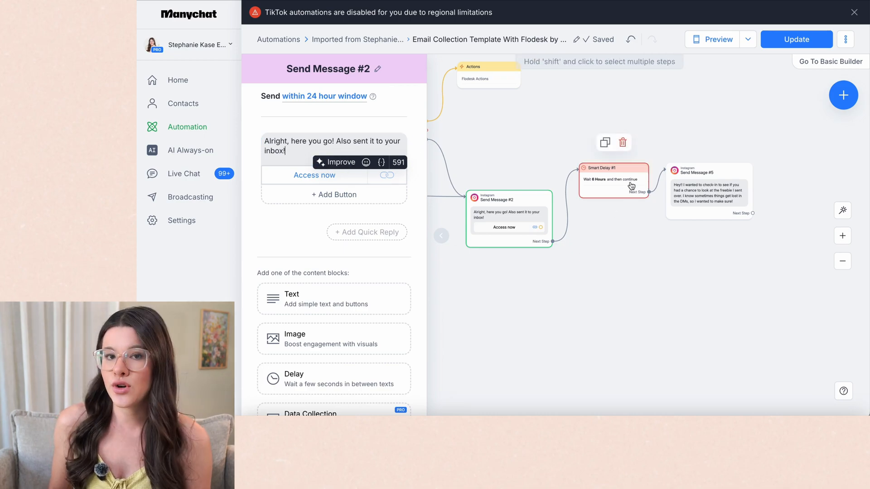
left_click(706, 191)
left_click(369, 171)
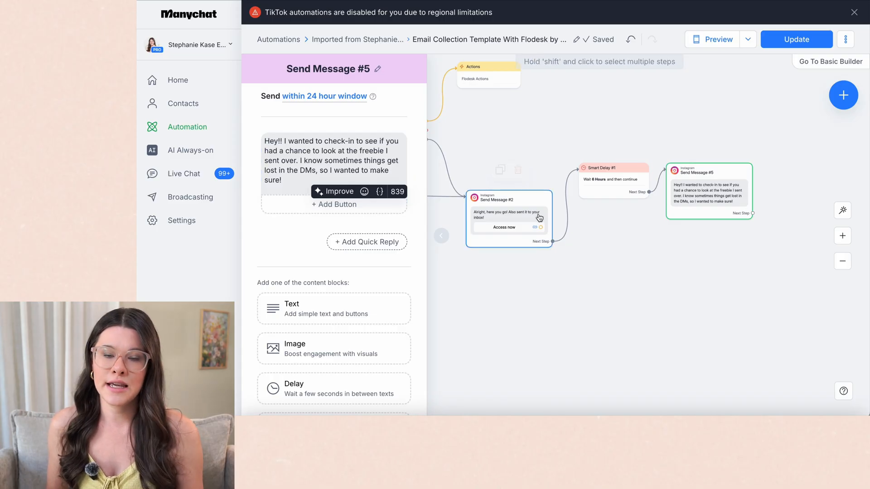
left_click(632, 280)
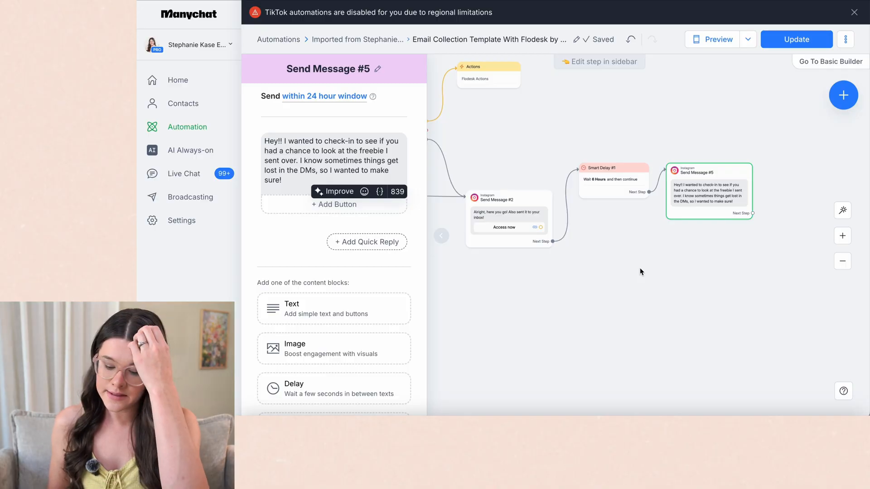
left_click(640, 268)
left_click(842, 261)
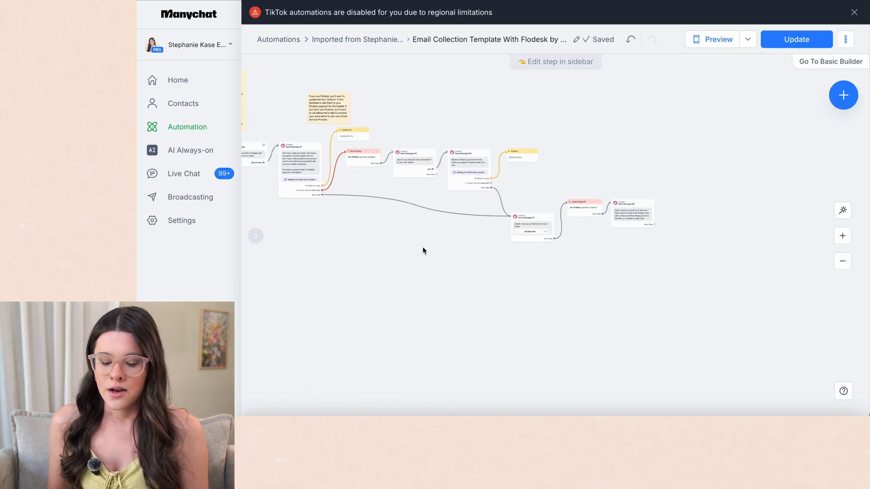
left_click_drag(421, 248, 531, 293)
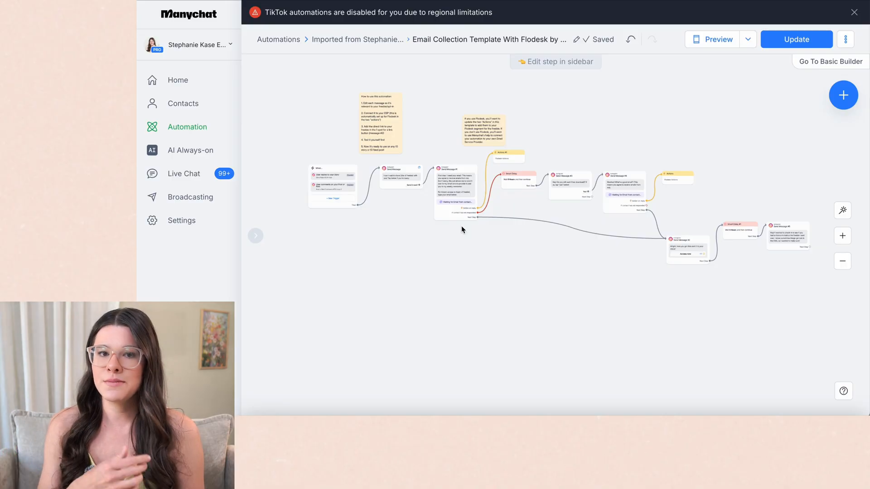
left_click(843, 236)
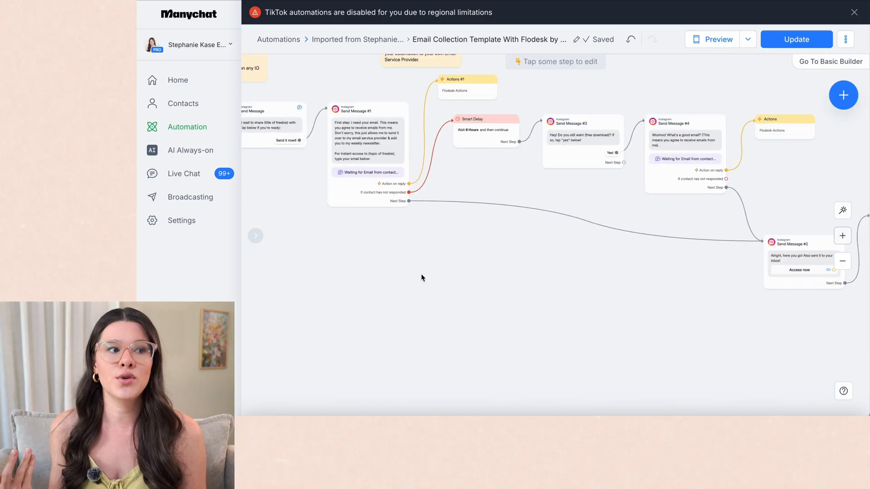
left_click_drag(421, 274, 609, 294)
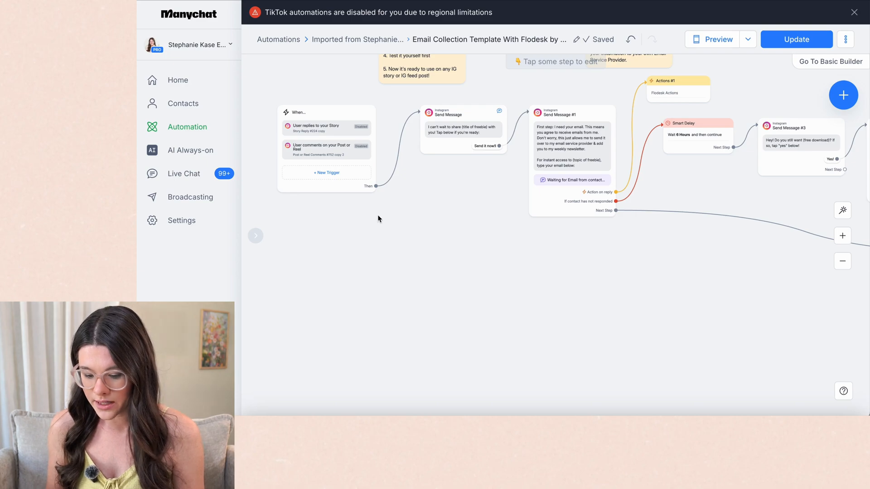
Move the trigger block, opening message step and Send Message #1 slightly left on the canvas
left_click_drag(334, 113, 268, 108)
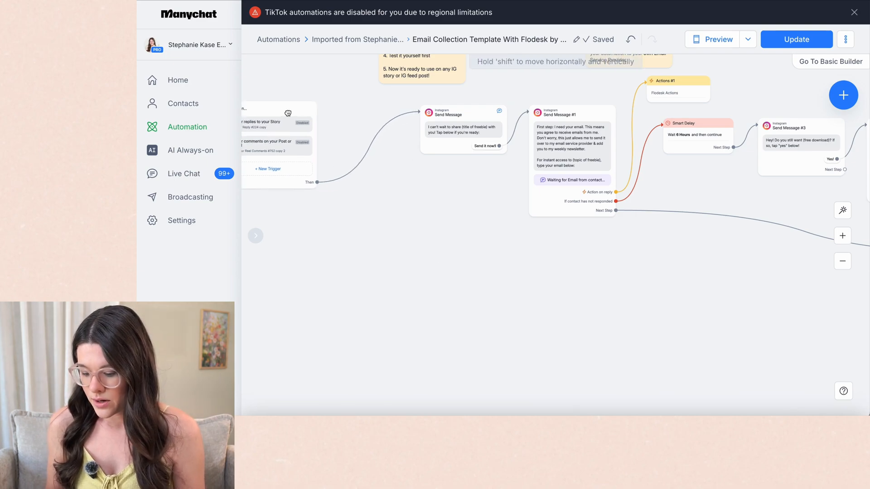
left_click(452, 120)
left_click(572, 136)
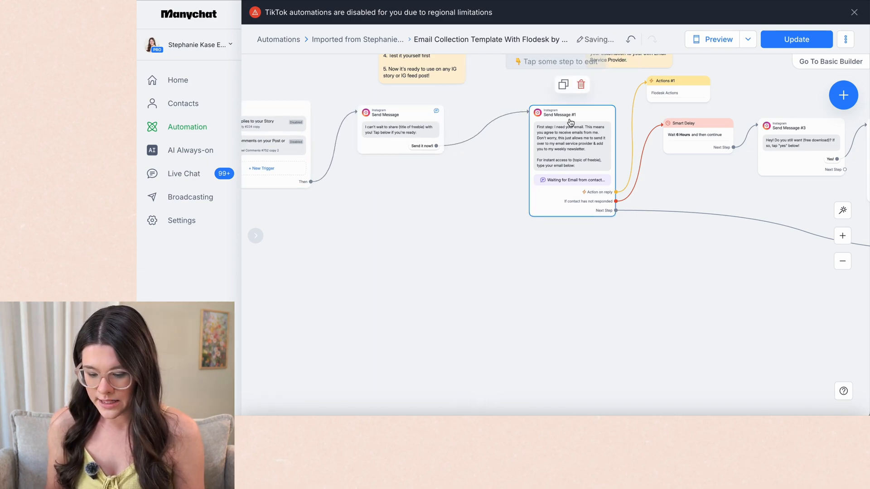
mouse_move(691, 181)
left_mouse_down()
mouse_move(449, 158)
mouse_move(707, 204)
left_mouse_up()
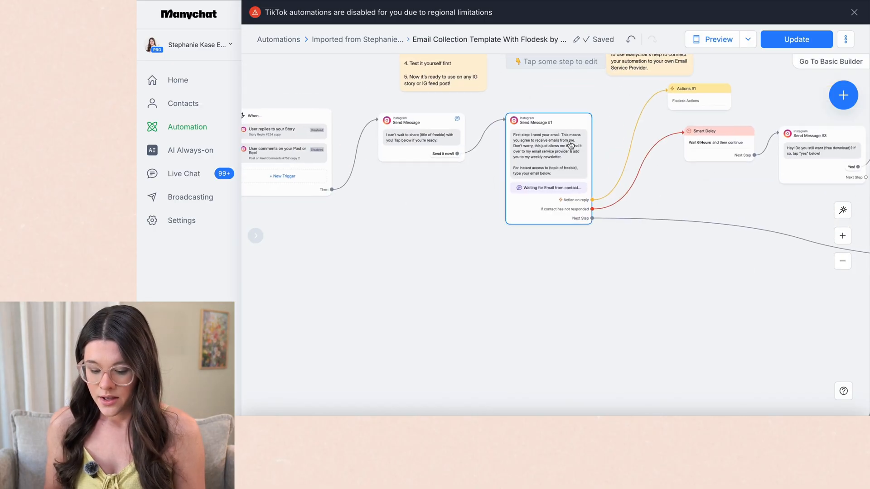
left_click(586, 143)
left_click_drag(585, 143, 551, 138)
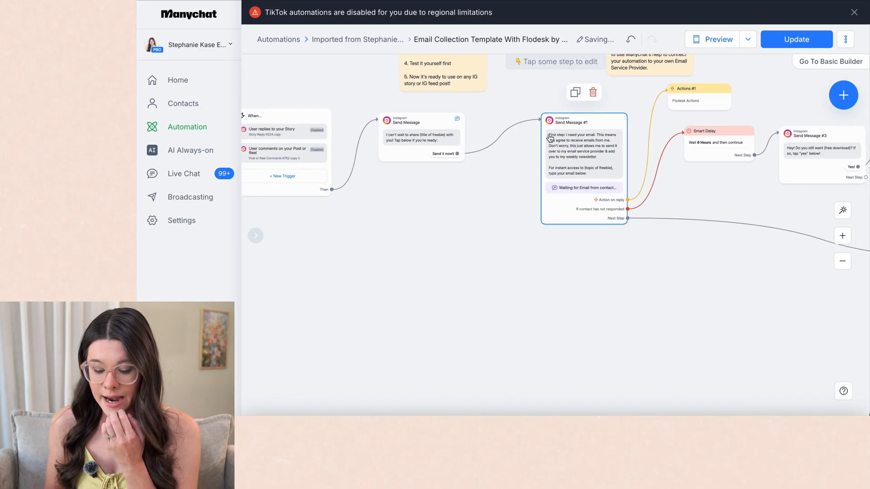
left_click(417, 136)
left_click_drag(421, 136, 405, 136)
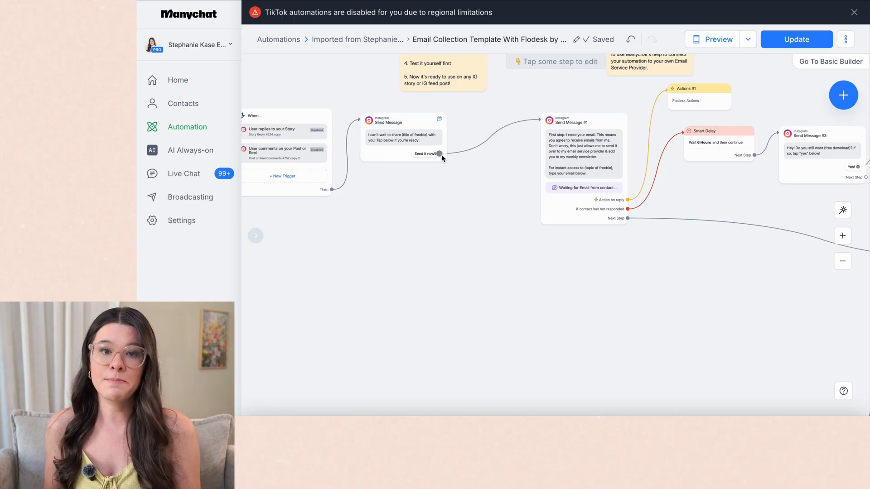
left_click(862, 238)
scroll(420, 157, "up", 5)
scroll(476, 238, "up", 5)
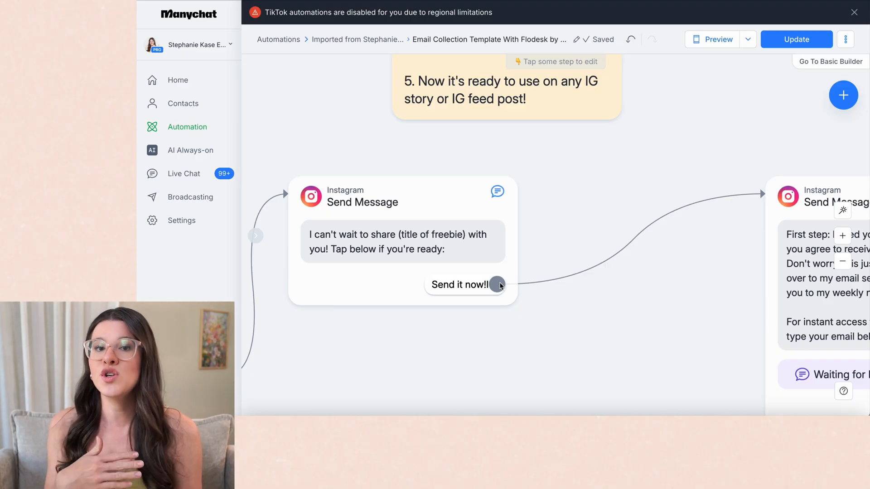
Detach the 'Send it now!!' reply connector onto empty canvas to insert a step
mouse_move(498, 284)
left_mouse_down()
mouse_move(536, 283)
mouse_move(610, 198)
left_mouse_up()
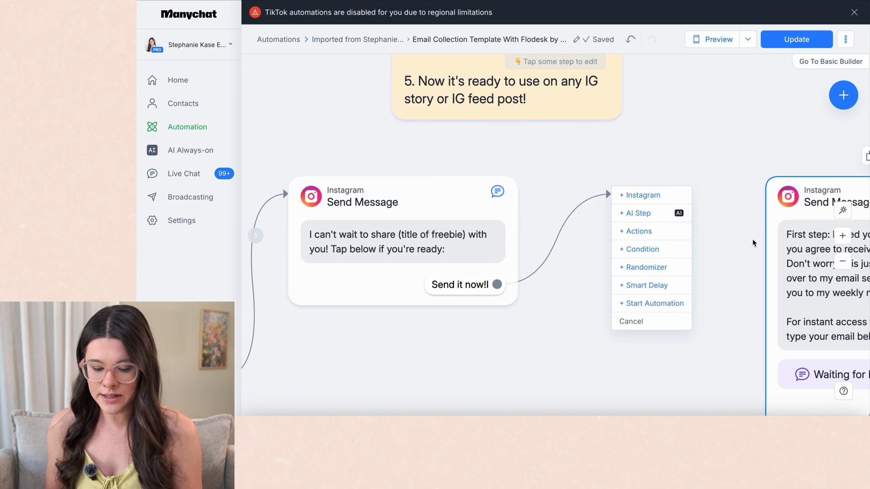
Add a Condition step after 'Send it now!!' keeping all-conditions matching
left_click(642, 249)
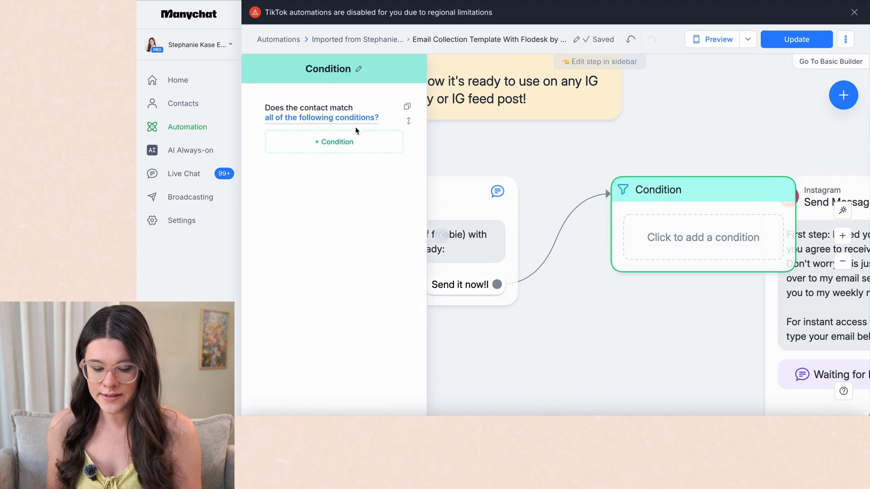
left_click(324, 119)
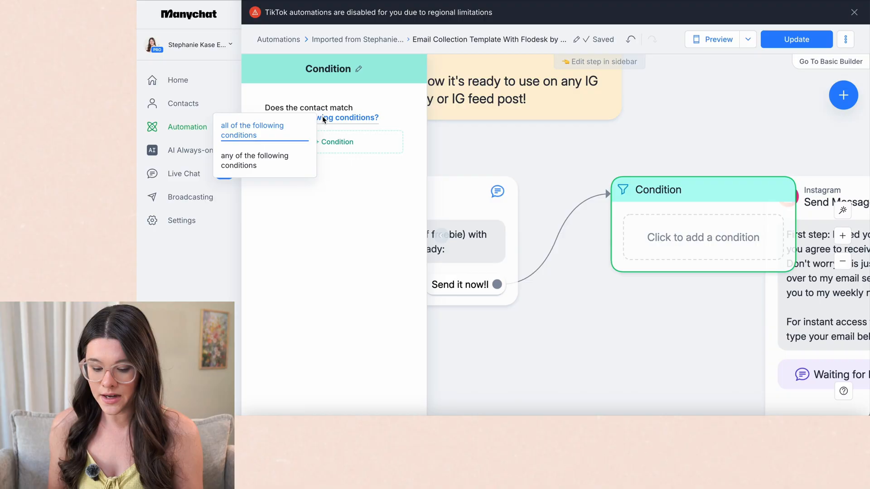
left_click(323, 118)
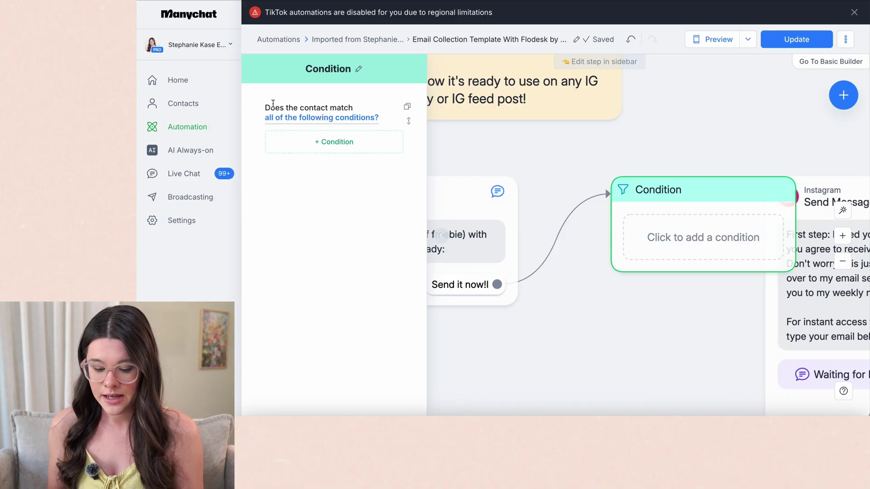
left_click(333, 120)
left_click(264, 130)
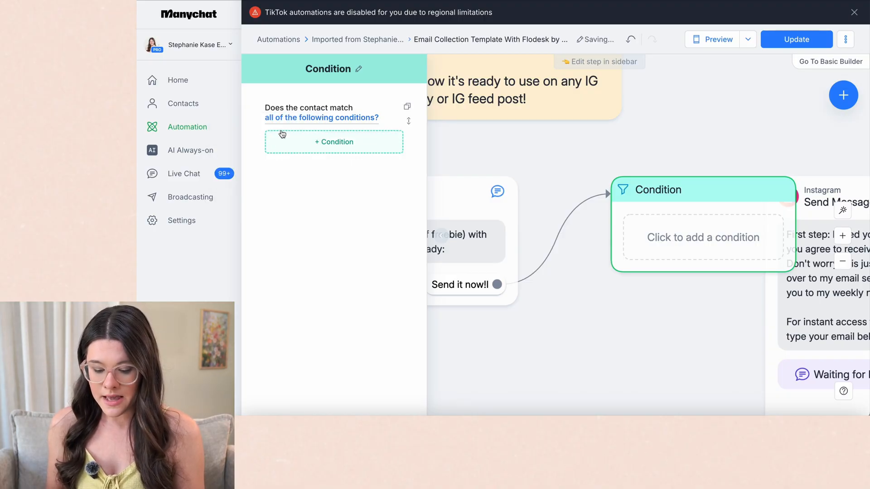
Set the condition to require that the contact's Email is unknown
left_click(339, 142)
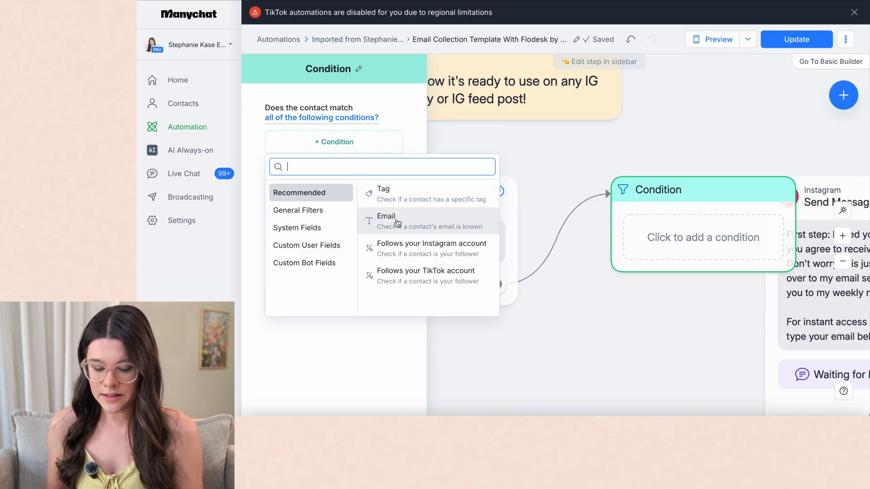
left_click(306, 245)
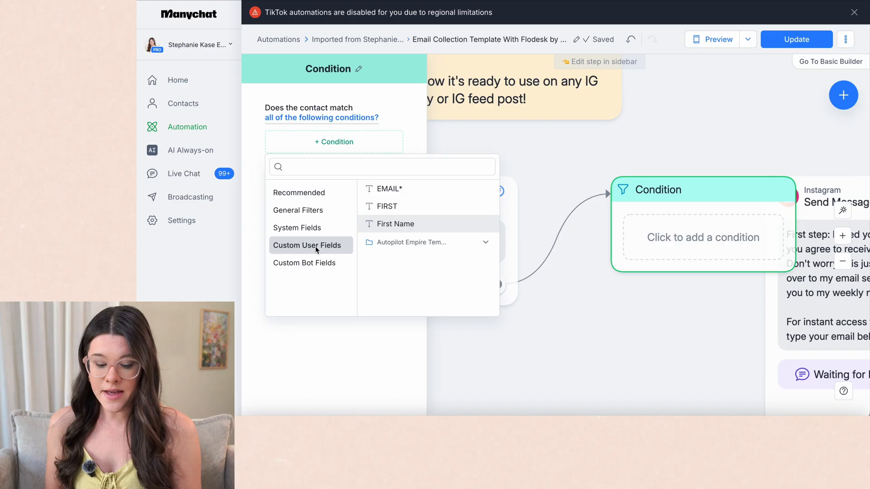
left_click(294, 193)
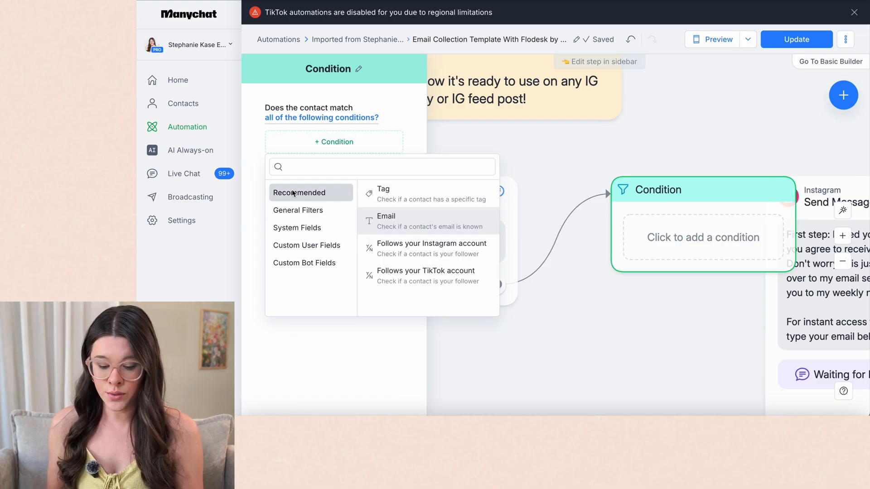
left_click(413, 225)
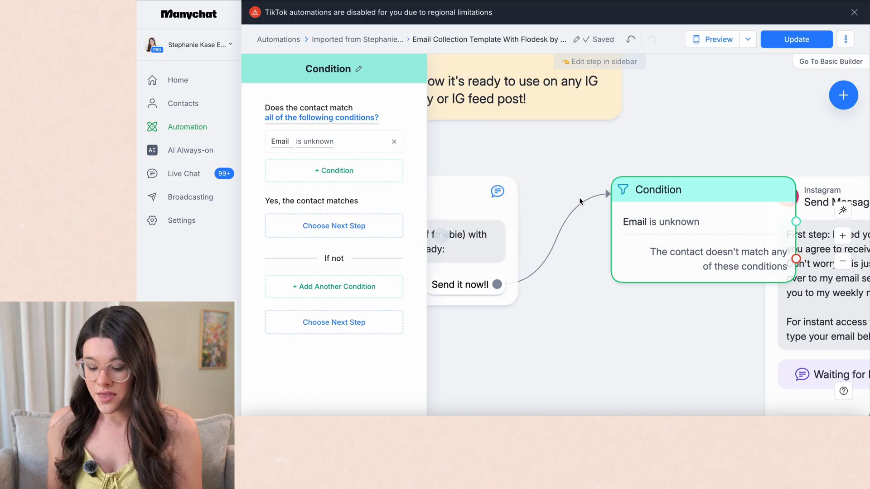
Link the email-unknown branch to Send Message #1 and rearrange the opening message and condition steps
left_click_drag(580, 201, 530, 134)
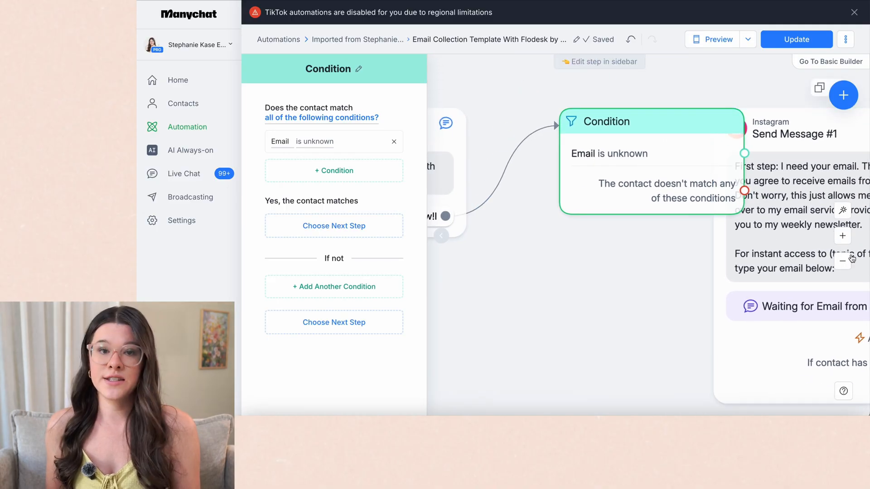
left_click(841, 260)
mouse_move(632, 204)
left_mouse_down()
mouse_move(611, 204)
mouse_move(654, 202)
left_mouse_up()
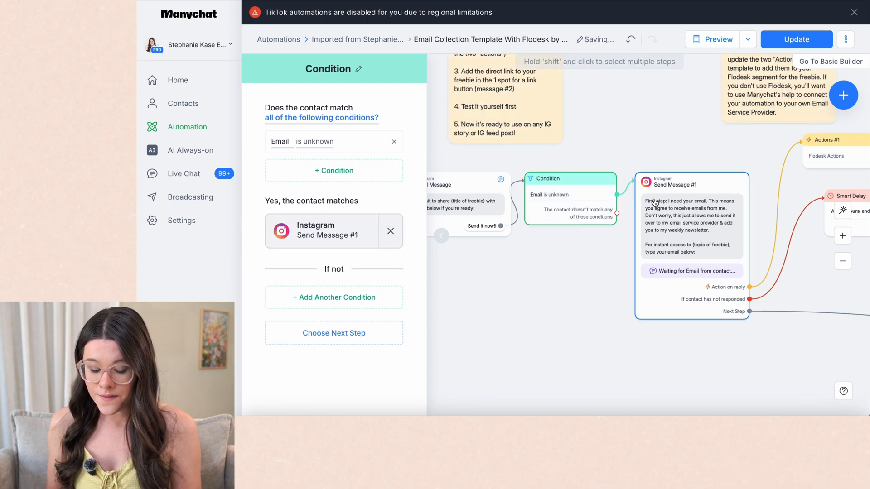
left_click_drag(469, 204, 458, 221)
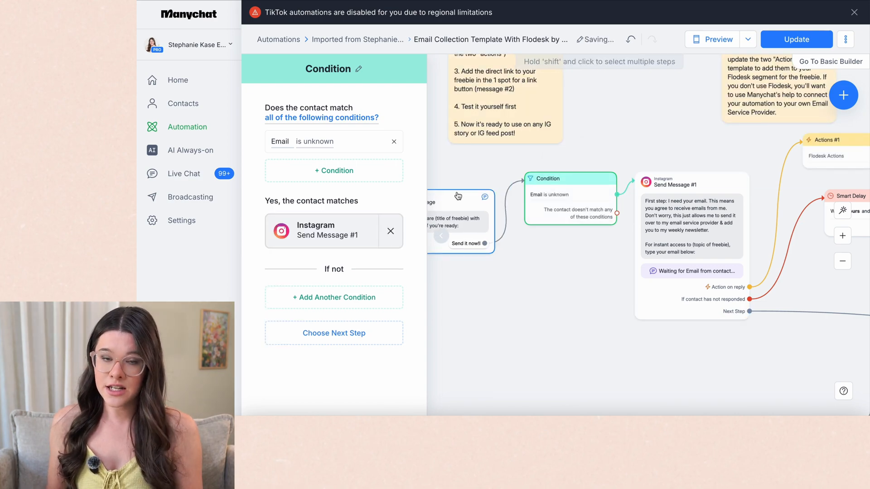
left_click_drag(603, 213, 523, 321)
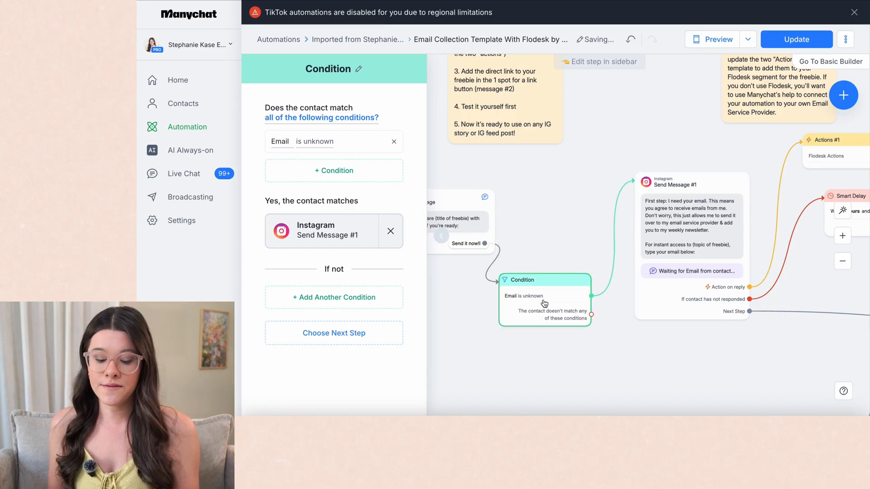
scroll(565, 352, "down", 2)
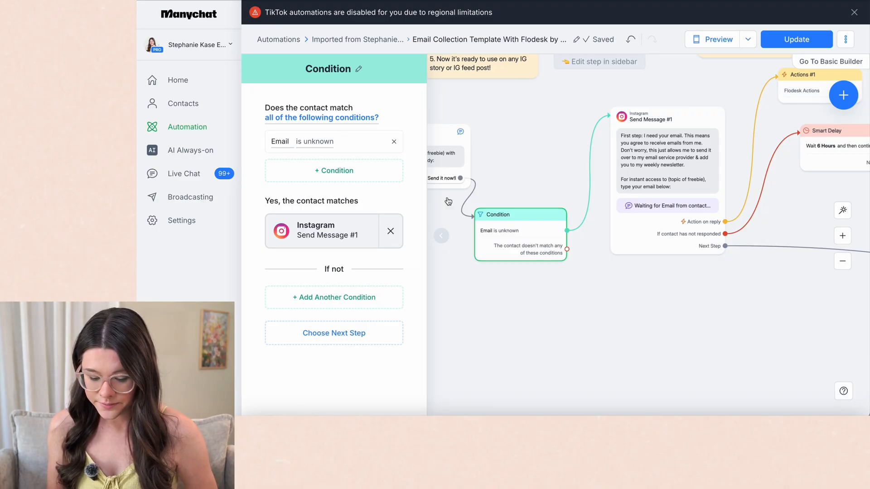
Link the condition's 'If not' branch to Send Message #2
left_click(849, 265)
left_click_drag(752, 303, 701, 202)
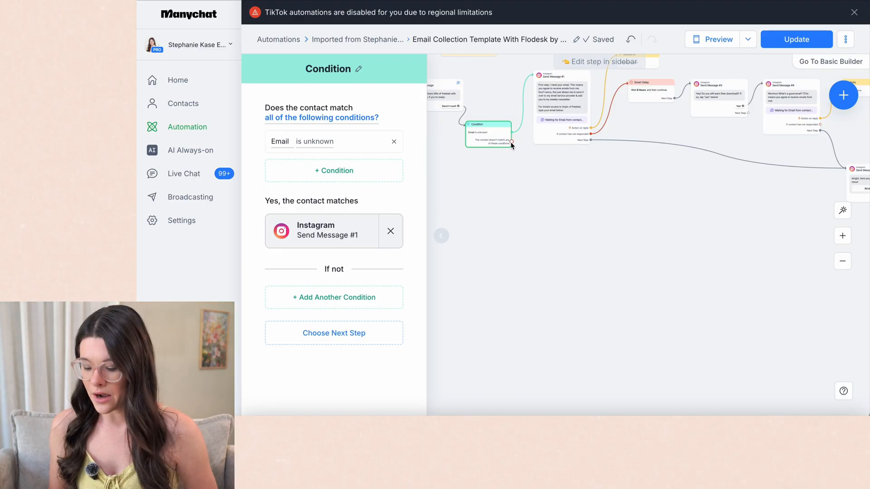
left_click(843, 236)
left_click_drag(653, 265, 670, 288)
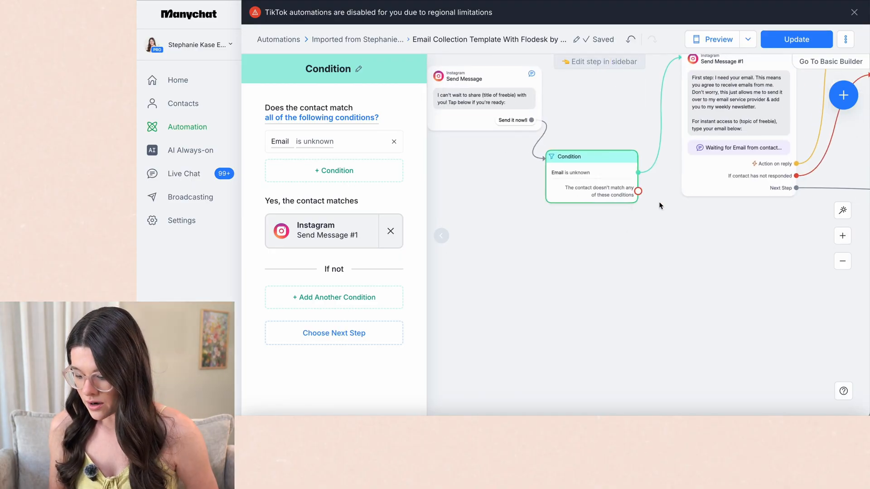
left_click(843, 262)
left_click_drag(777, 294, 460, 148)
left_click(483, 147)
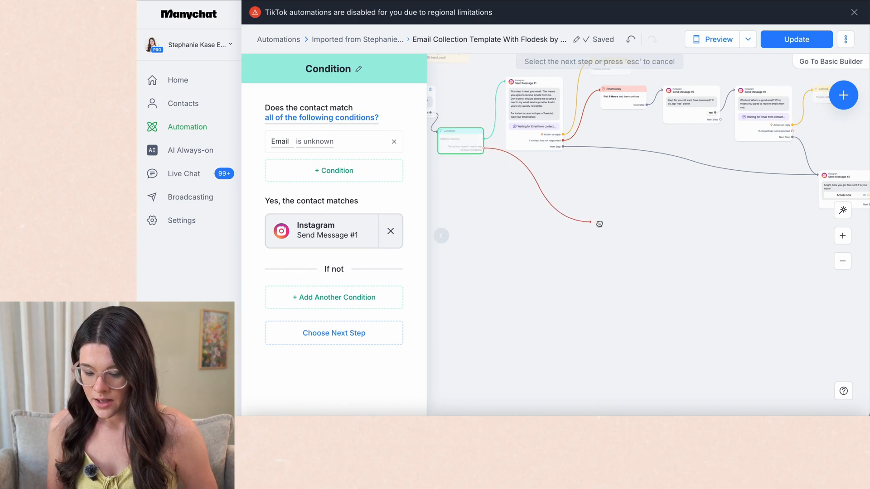
left_click(825, 184)
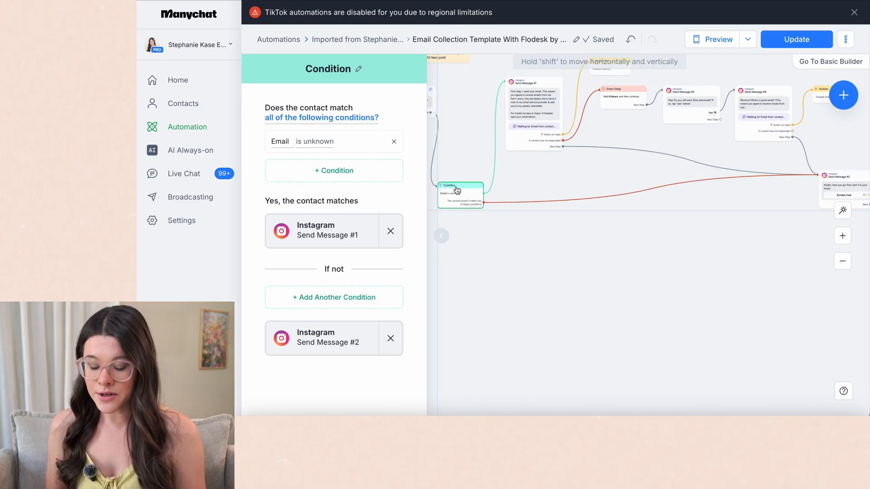
mouse_move(516, 170)
left_mouse_down()
mouse_move(454, 182)
mouse_move(494, 182)
left_mouse_up()
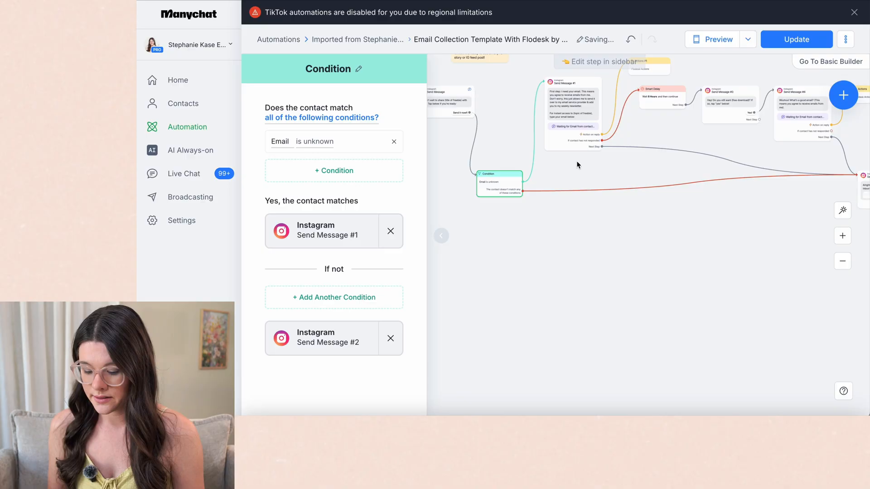
Reroute the 'If not' branch to a new Actions step on empty canvas
left_click_drag(578, 164, 578, 165)
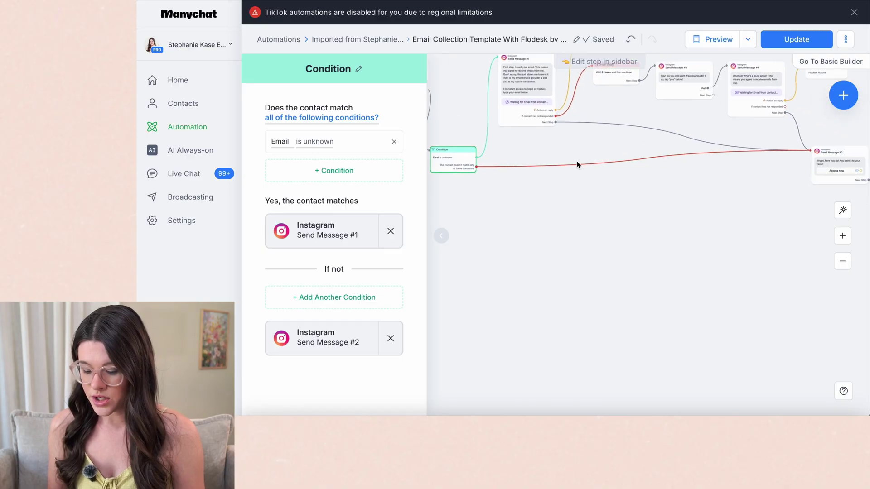
left_click(477, 169)
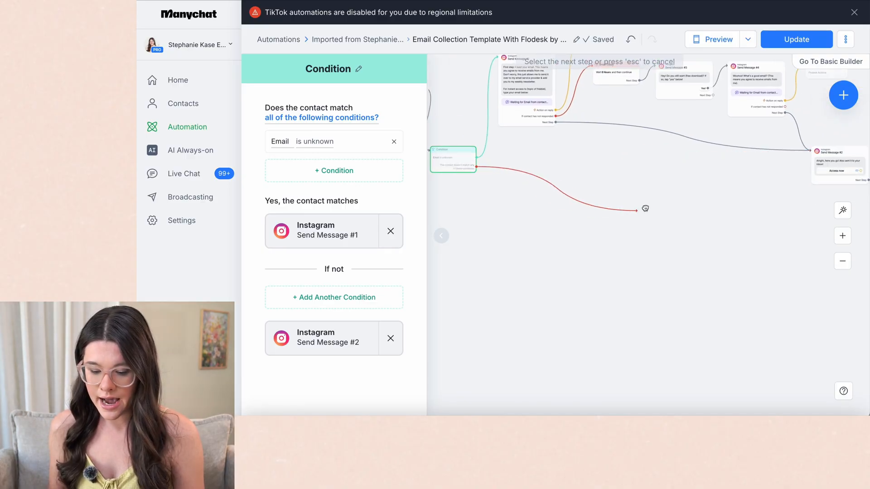
left_click(631, 176)
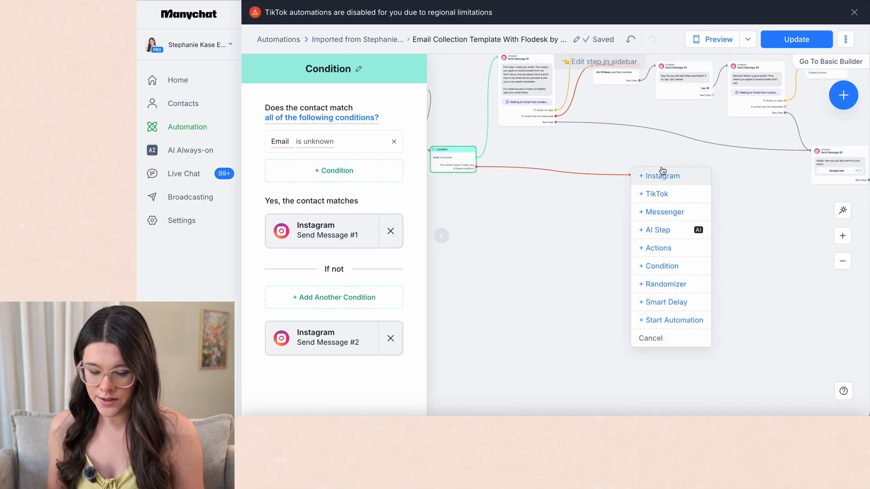
left_click(675, 250)
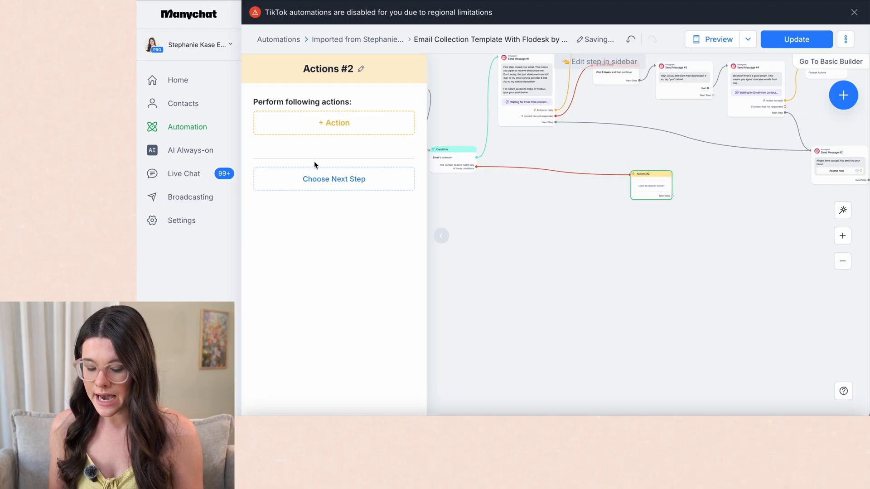
Make Actions #2 submit contacts to the Flodesk 'Manychat: 2025-9-9 YouTube Video Black Friday' segment and save
left_click(333, 123)
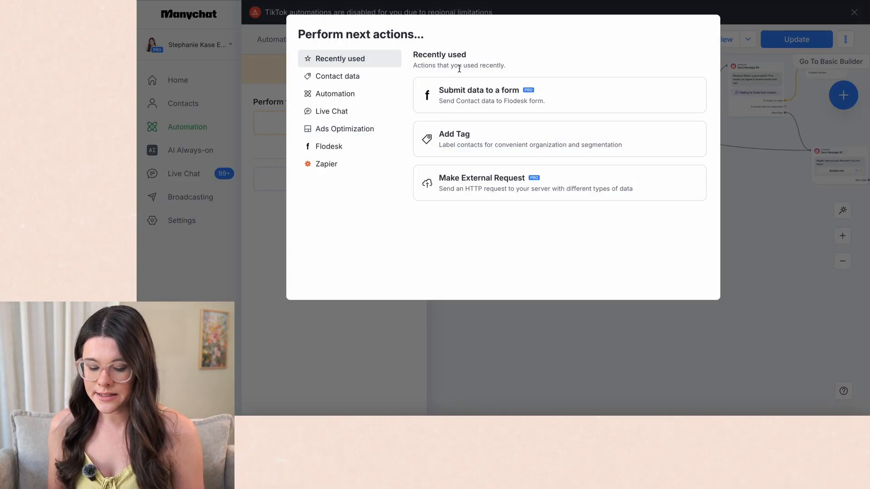
left_click(330, 146)
left_click(454, 101)
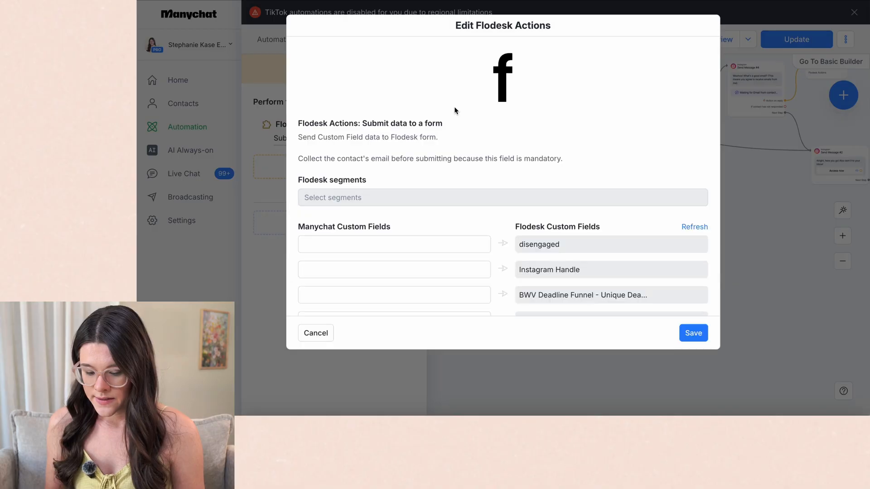
left_click(381, 197)
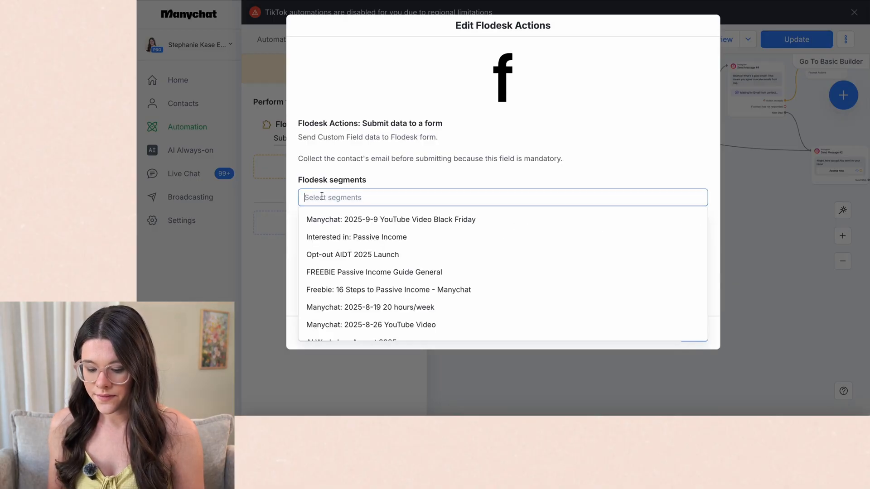
left_click(346, 221)
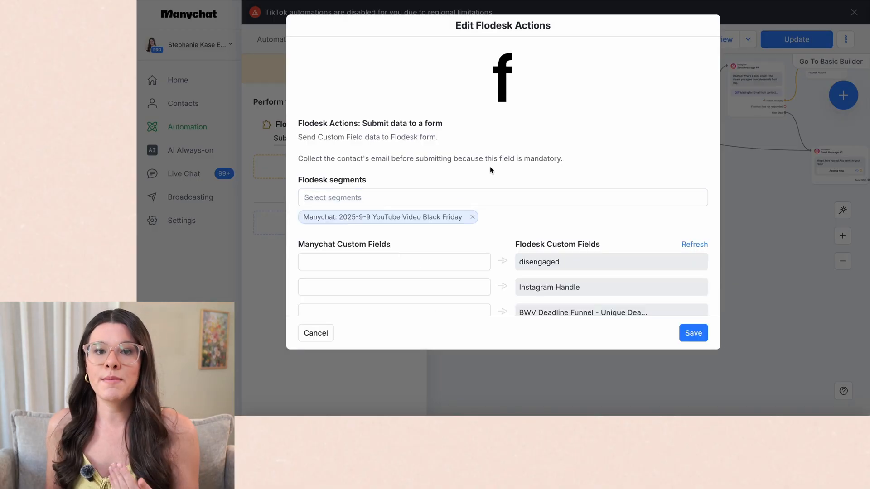
left_click(694, 333)
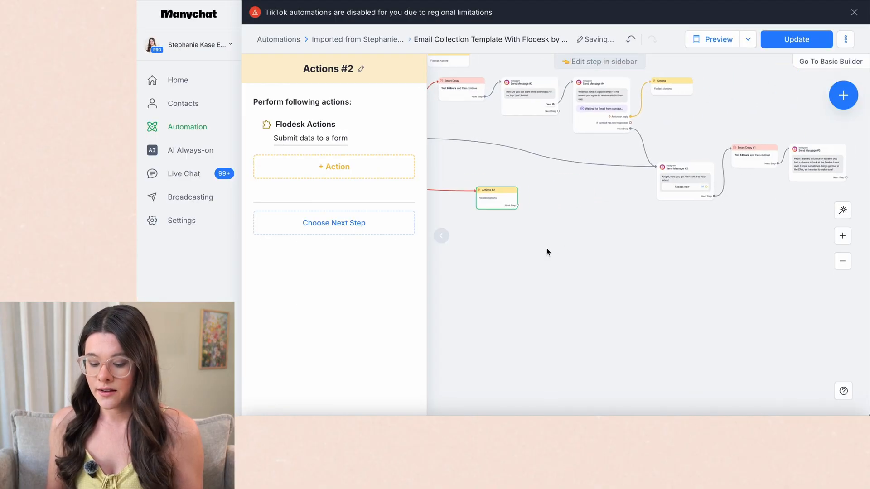
Link Actions #2 so its next step is Send Message #2
left_click_drag(546, 248, 642, 165)
left_click_drag(481, 138, 571, 146)
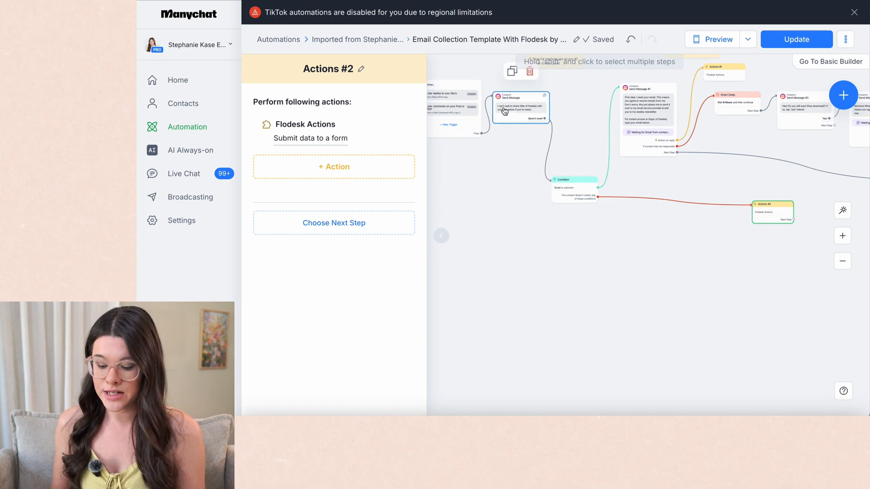
left_click_drag(532, 117, 544, 121)
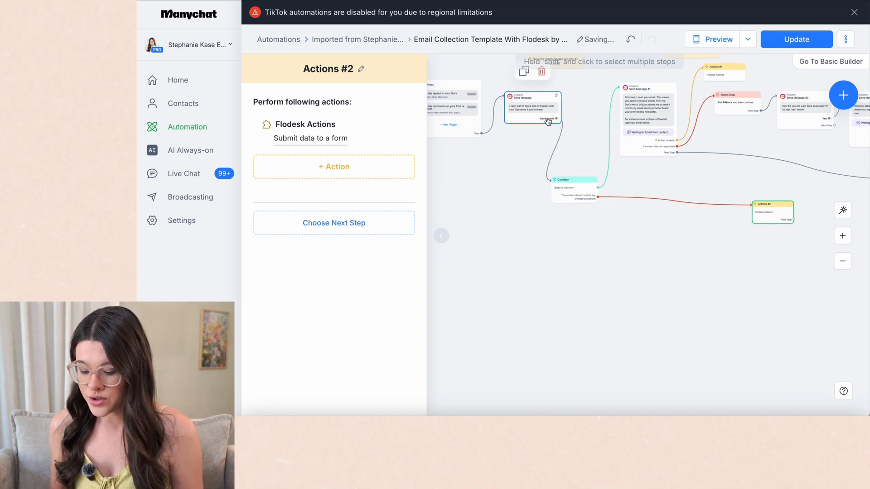
left_click(580, 224)
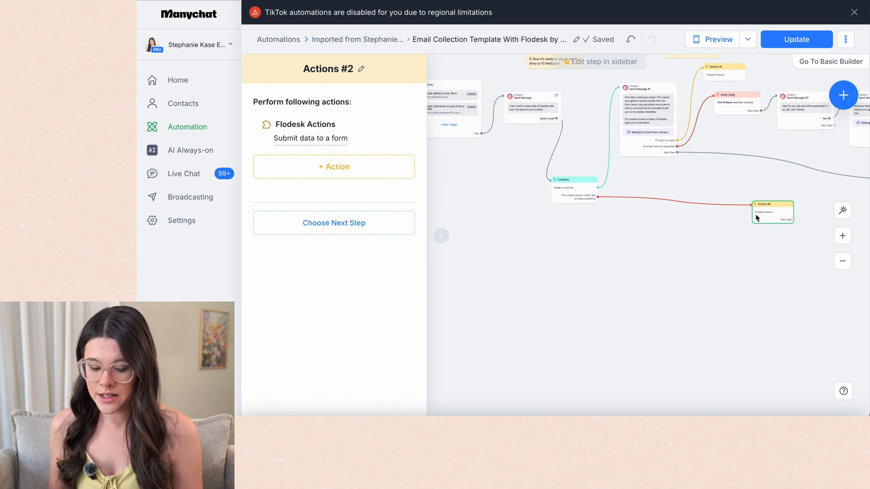
left_click_drag(782, 255, 558, 254)
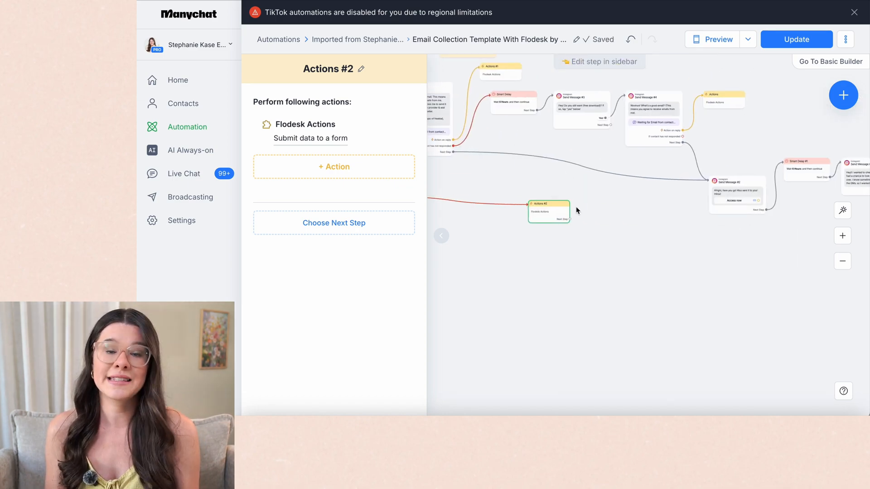
left_click(570, 219)
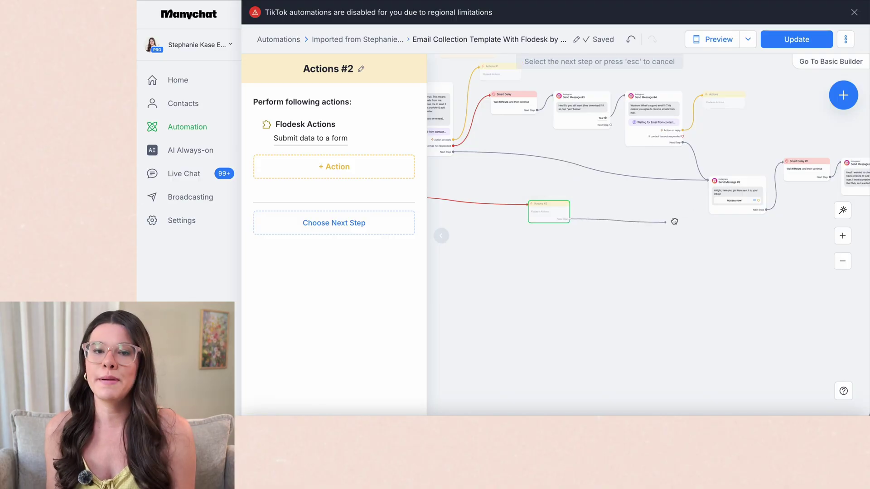
left_click(725, 184)
left_click(741, 192)
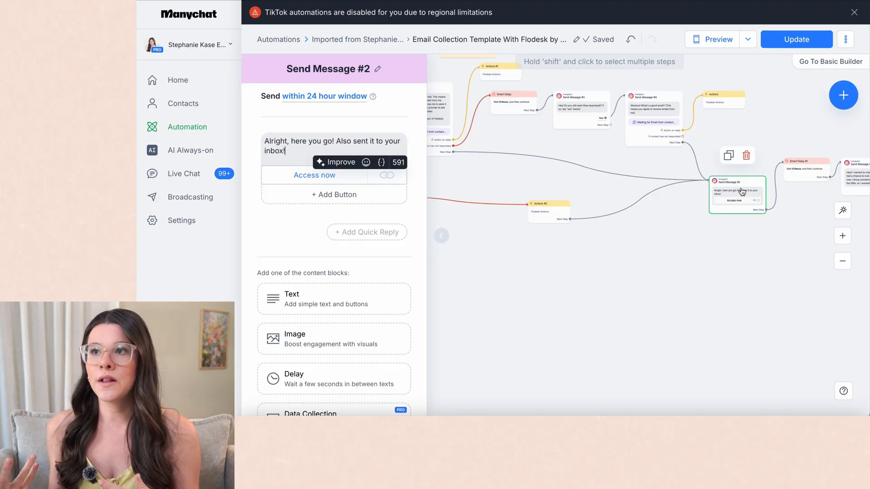
Review Actions #2 and the 'Alright, here you go!' freebie message in Send Message #2
left_click(548, 207)
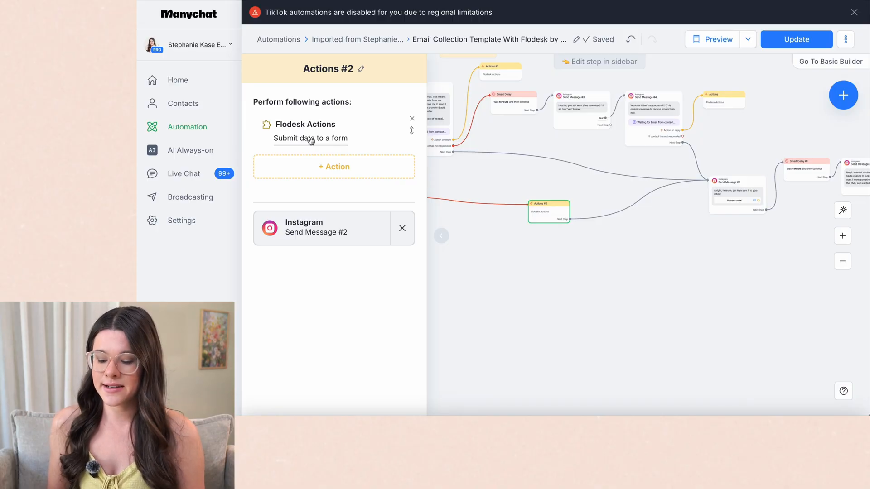
left_click(738, 193)
left_click(277, 144)
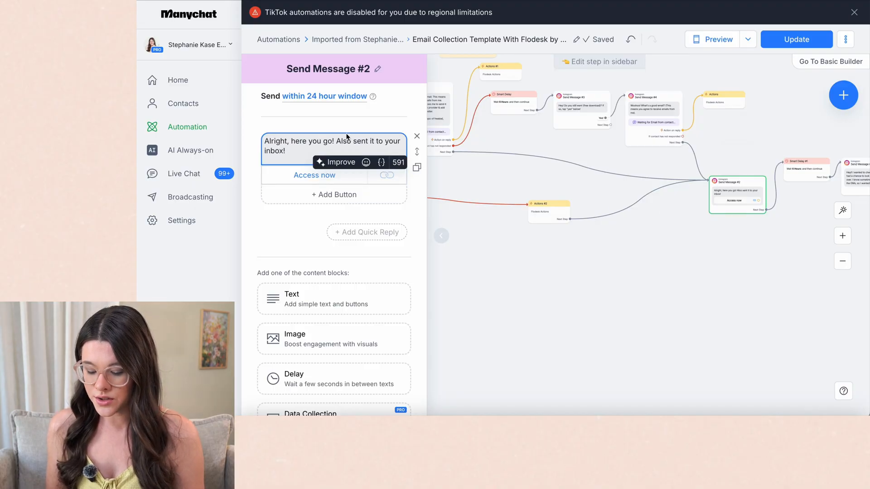
left_click(656, 277)
left_click_drag(656, 277, 534, 280)
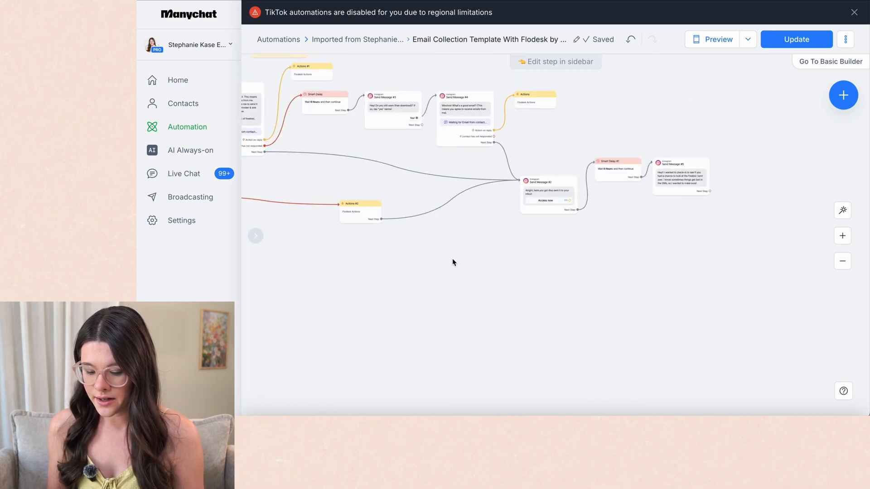
scroll(452, 259, "up", 2)
left_click_drag(452, 258, 600, 293)
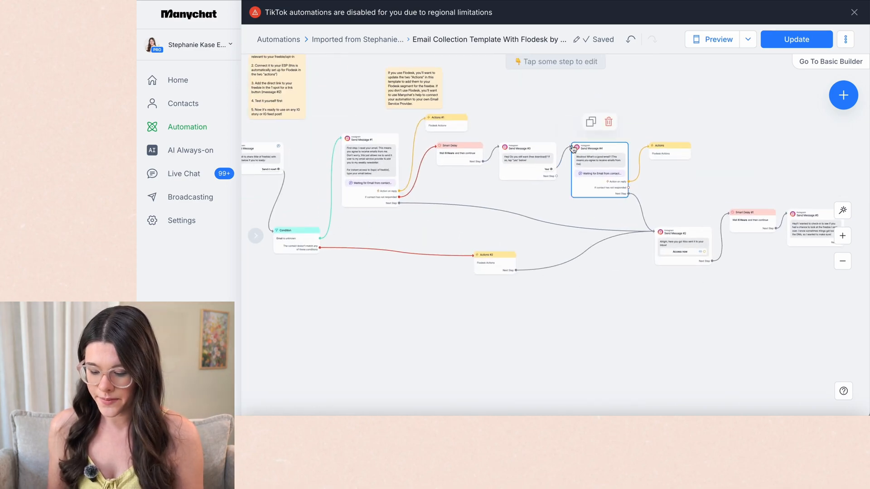
left_click(842, 238)
left_click_drag(571, 194, 635, 251)
left_click(456, 139)
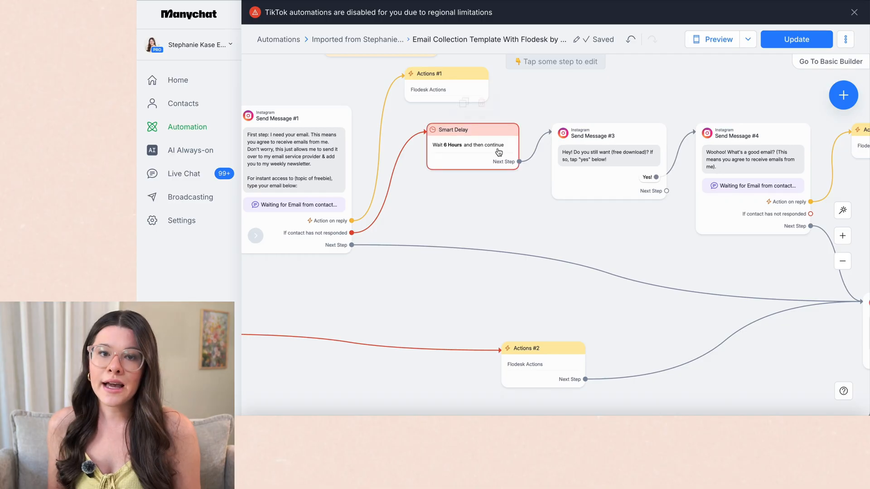
left_click_drag(712, 210, 804, 242)
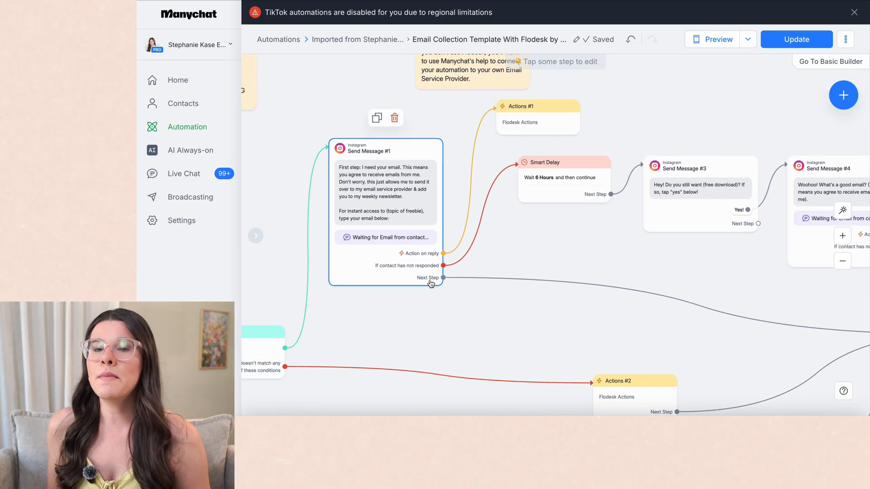
left_click_drag(653, 262, 492, 220)
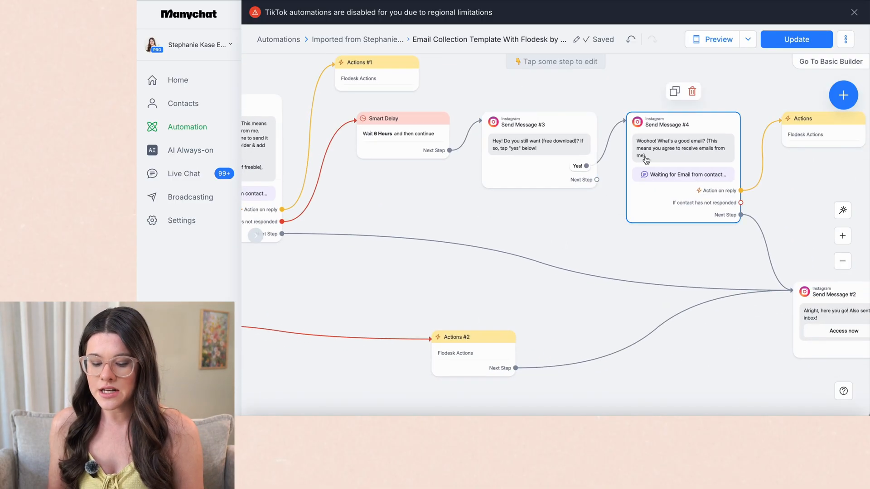
left_click(684, 145)
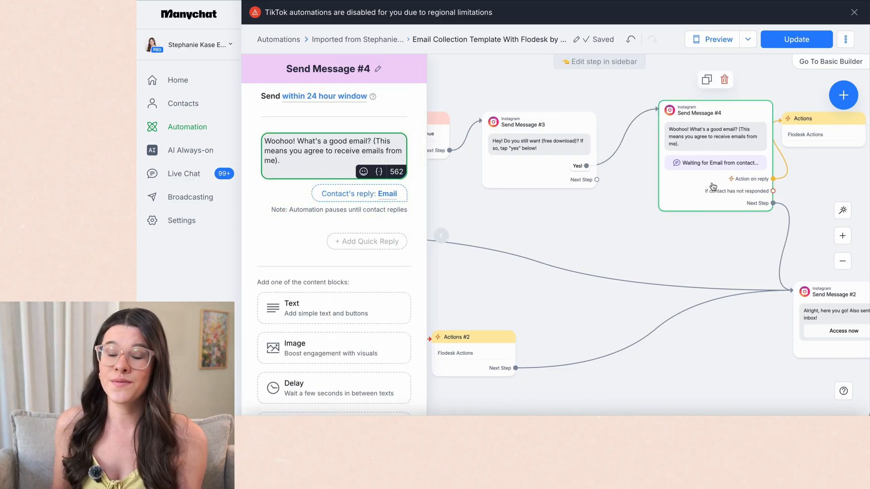
left_click_drag(514, 227, 748, 245)
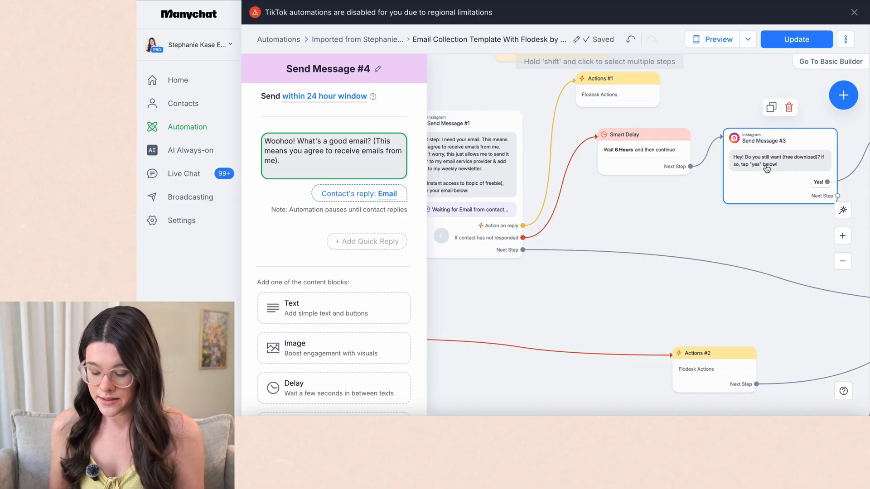
left_click(826, 255)
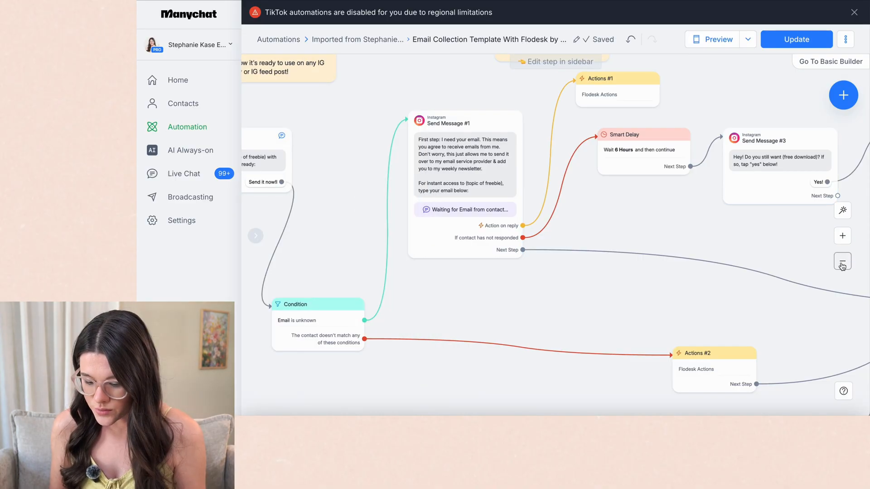
left_click(842, 261)
left_click_drag(712, 255, 609, 232)
left_click(424, 209)
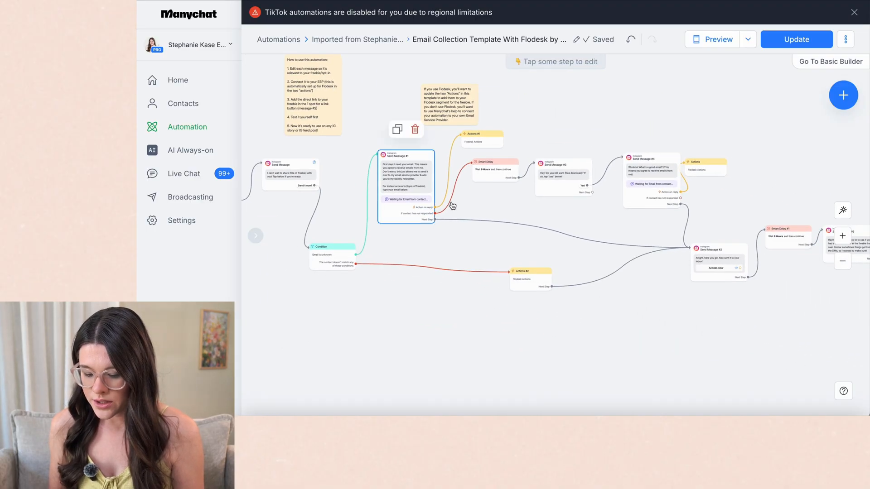
left_click(563, 179)
left_click_drag(563, 183, 482, 211)
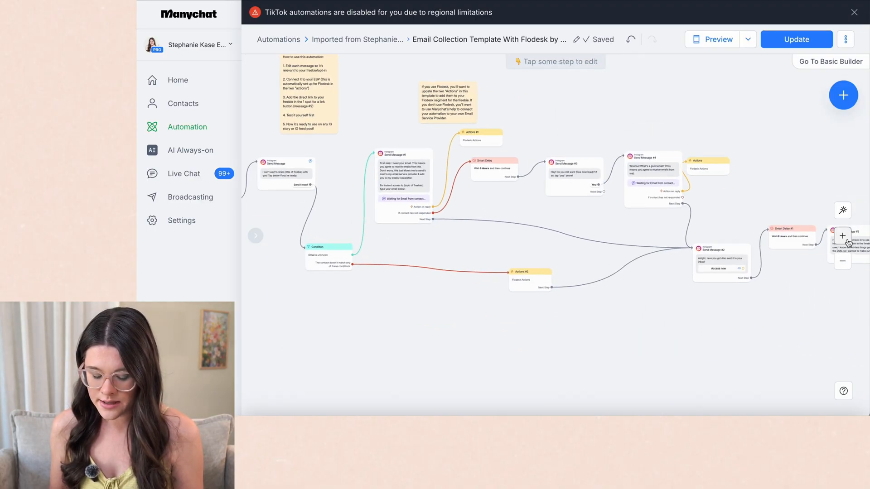
scroll(648, 198, "up", 5)
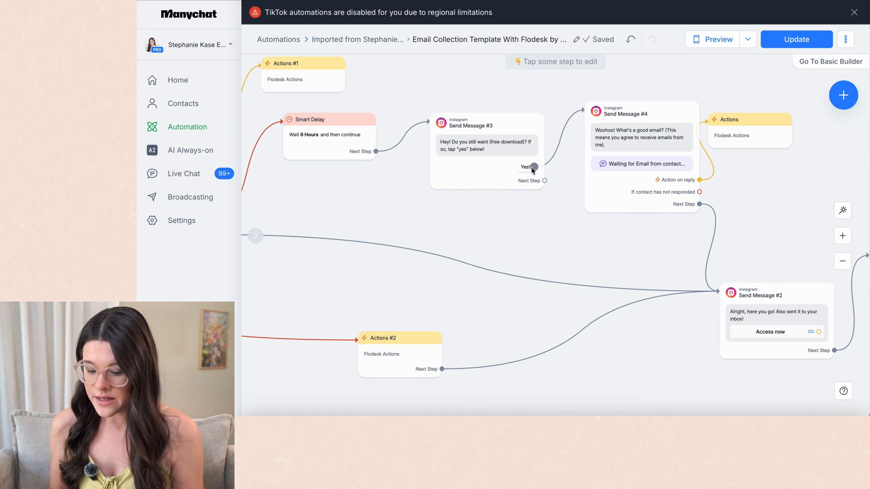
left_click(533, 167)
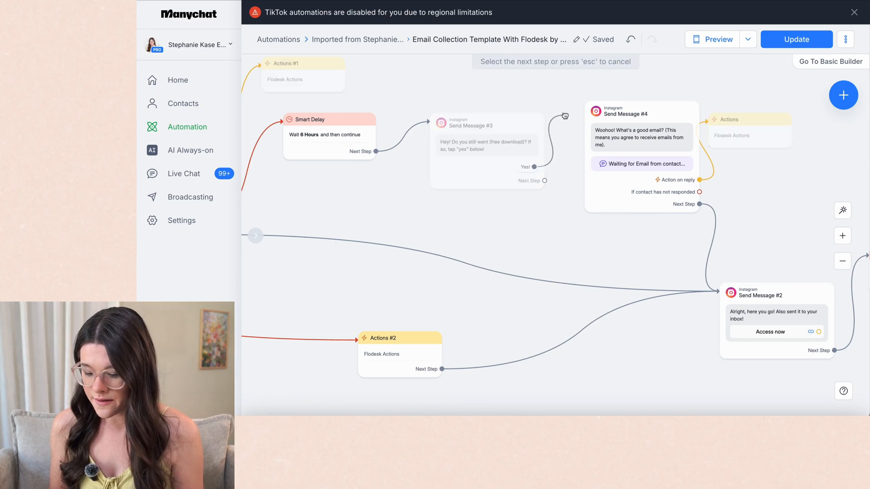
Add Condition #1 after the Yes! reply checking whether Email is unknown
left_click(565, 116)
left_click(602, 170)
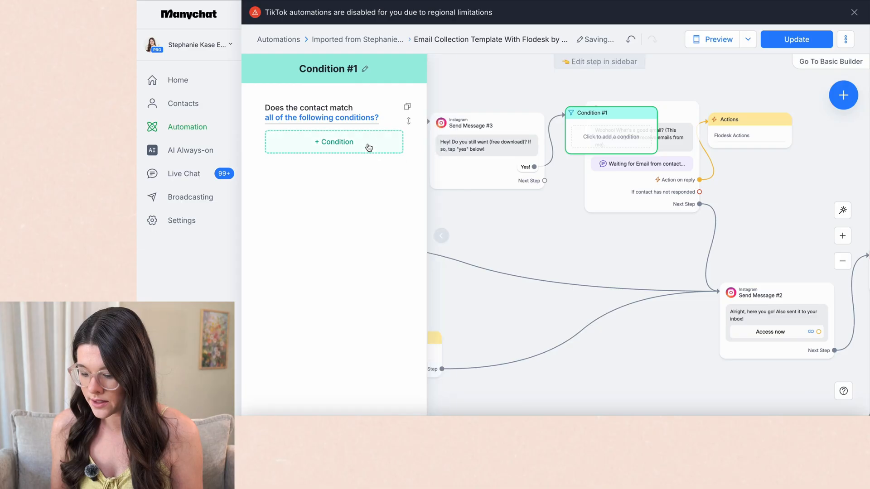
left_click(328, 141)
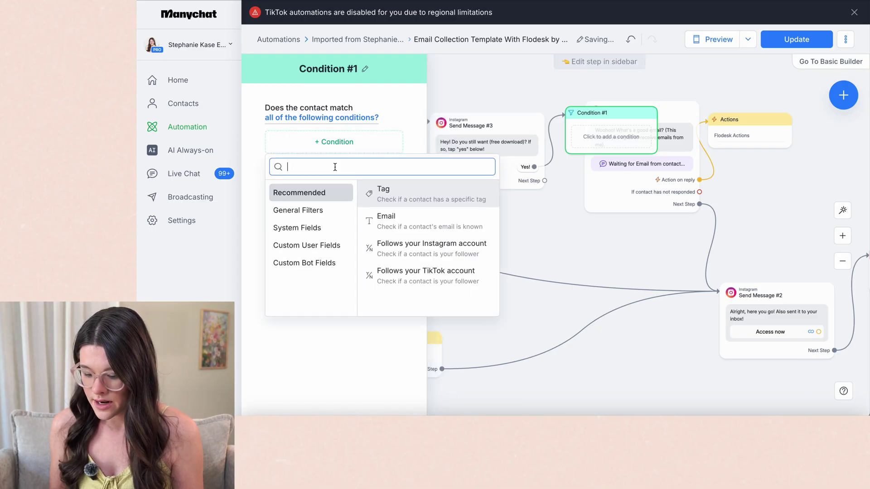
left_click(399, 222)
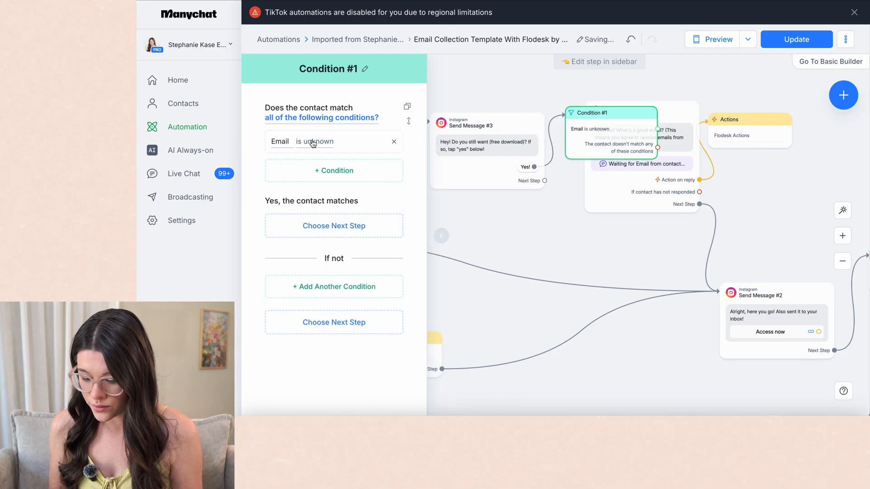
Route contacts with unknown email from Condition #1 to Send Message #4
left_click_drag(680, 136, 720, 160)
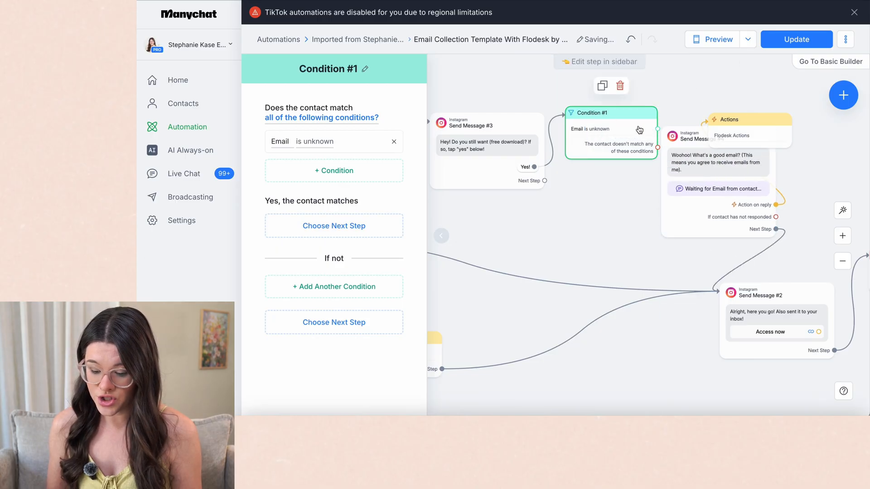
left_click_drag(658, 131, 680, 153)
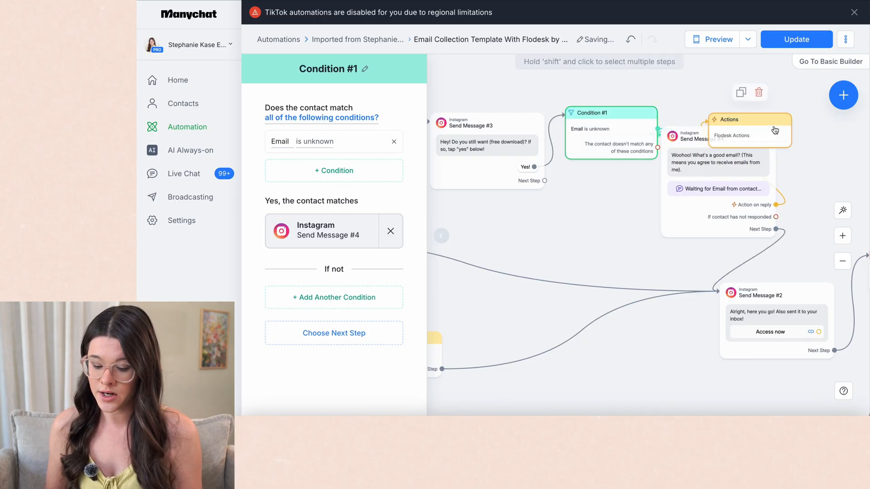
left_click_drag(741, 121, 864, 130)
left_click_drag(680, 139, 737, 126)
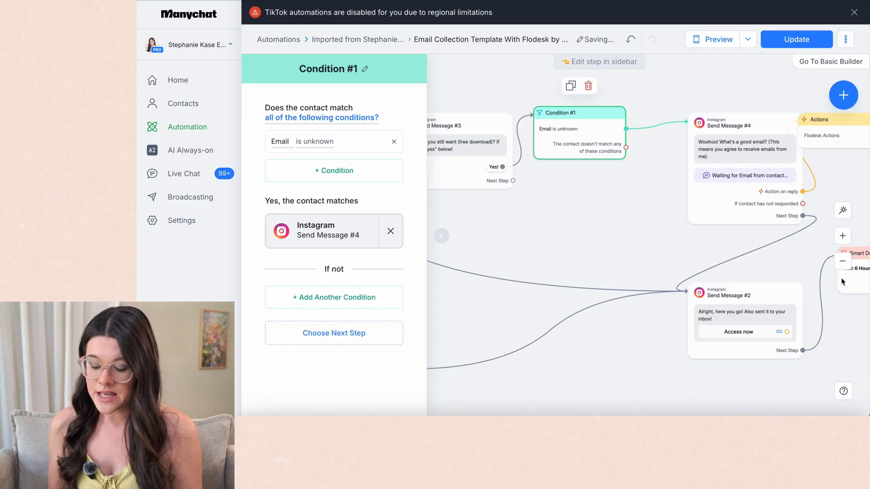
left_click(843, 261)
mouse_move(592, 224)
left_mouse_down()
mouse_move(674, 156)
mouse_move(671, 179)
left_mouse_up()
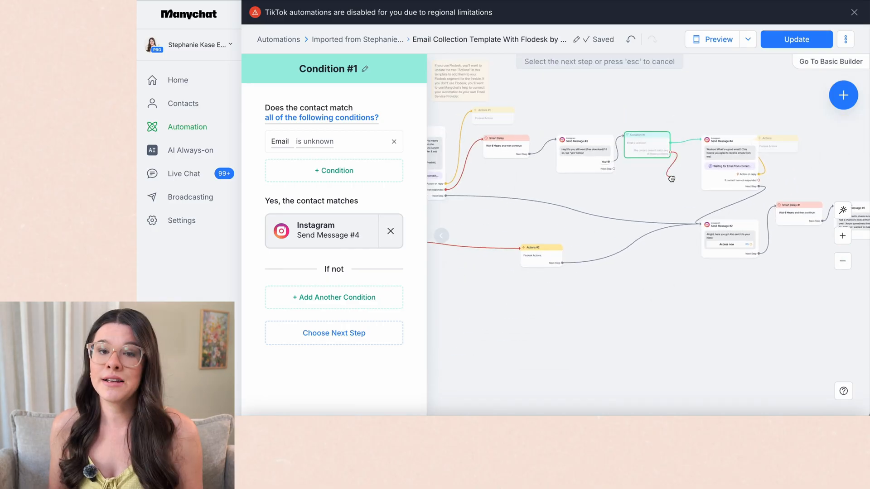
Route the condition's If not branch to Actions #2 and review the downstream steps
left_click(522, 254)
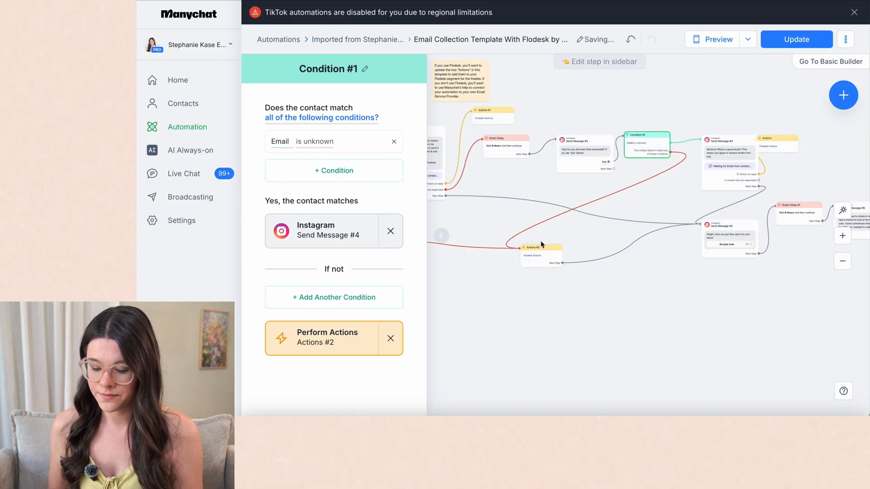
left_click(685, 157)
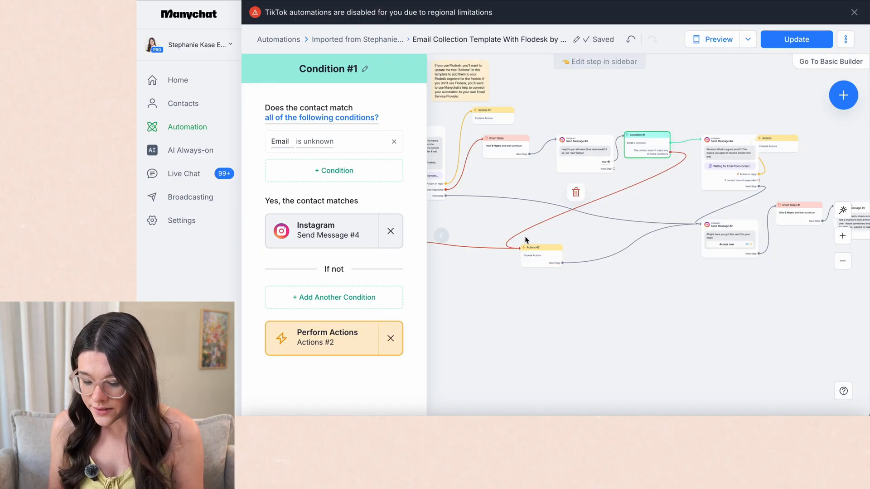
left_click(539, 260)
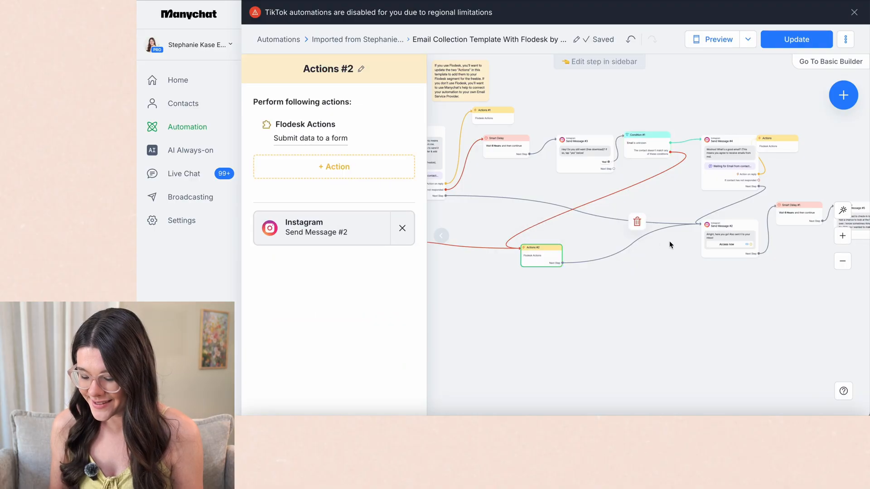
left_click(728, 238)
left_click_drag(617, 217, 571, 187)
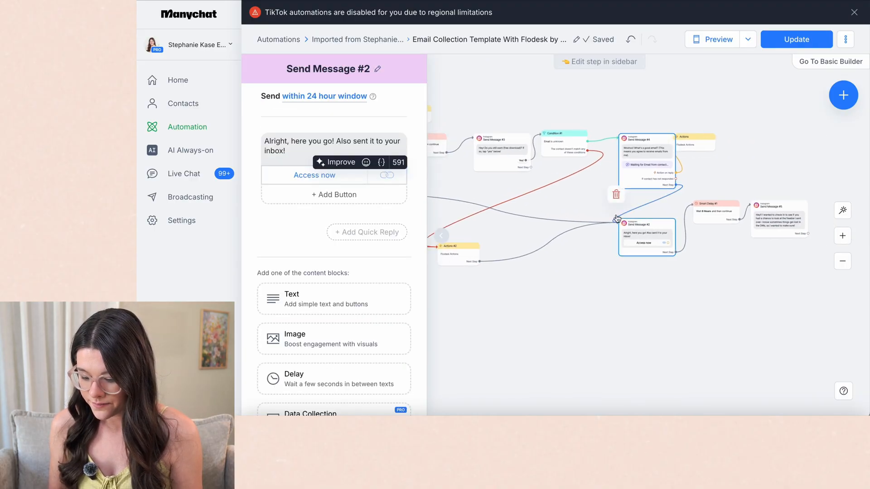
left_click(843, 263)
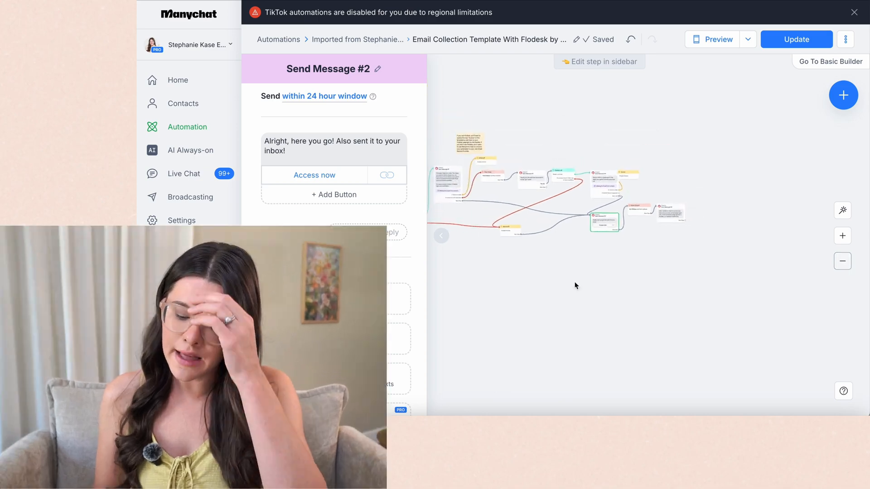